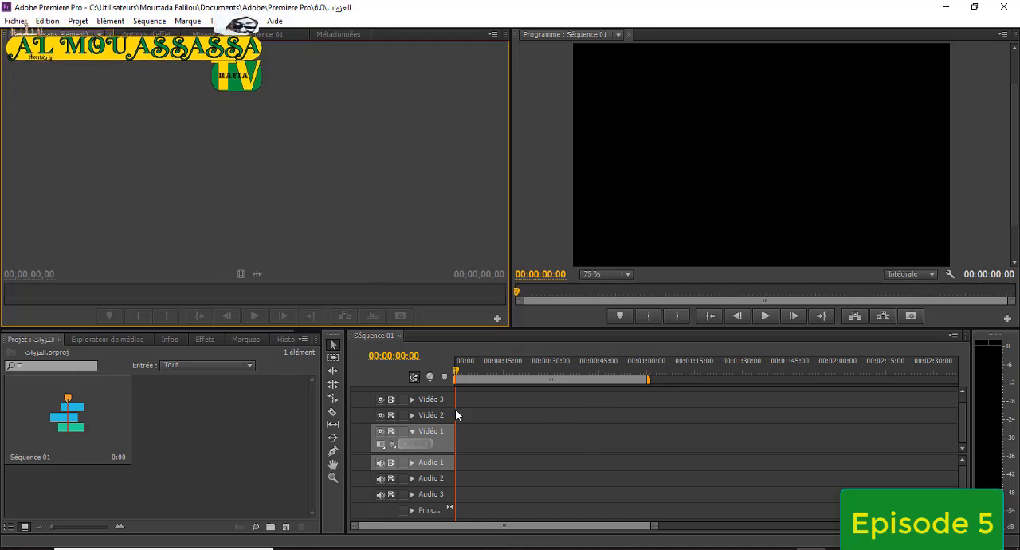
Start a media import and browse to the الغزوات folder on the Bureau (desktop).
double_click(242, 429)
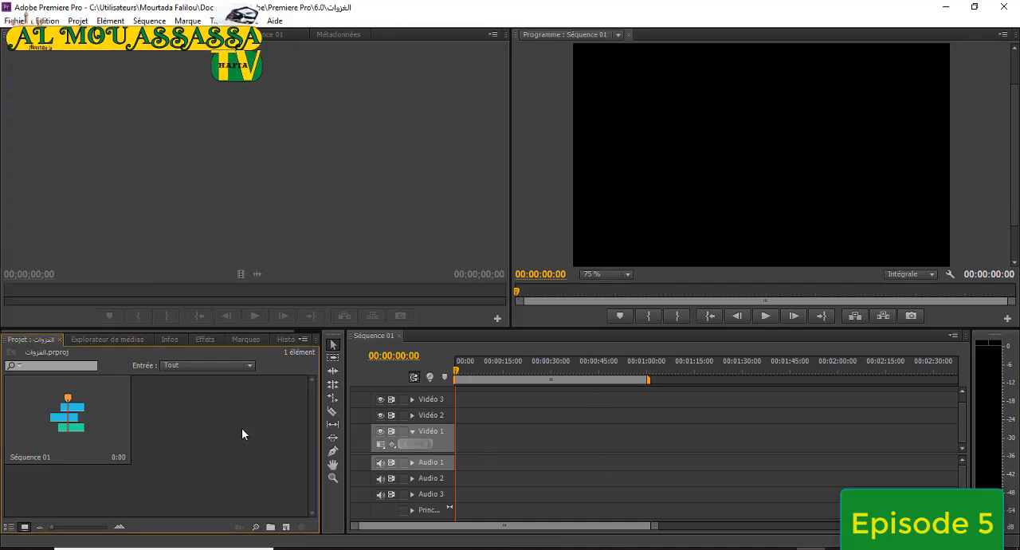
left_click(78, 126)
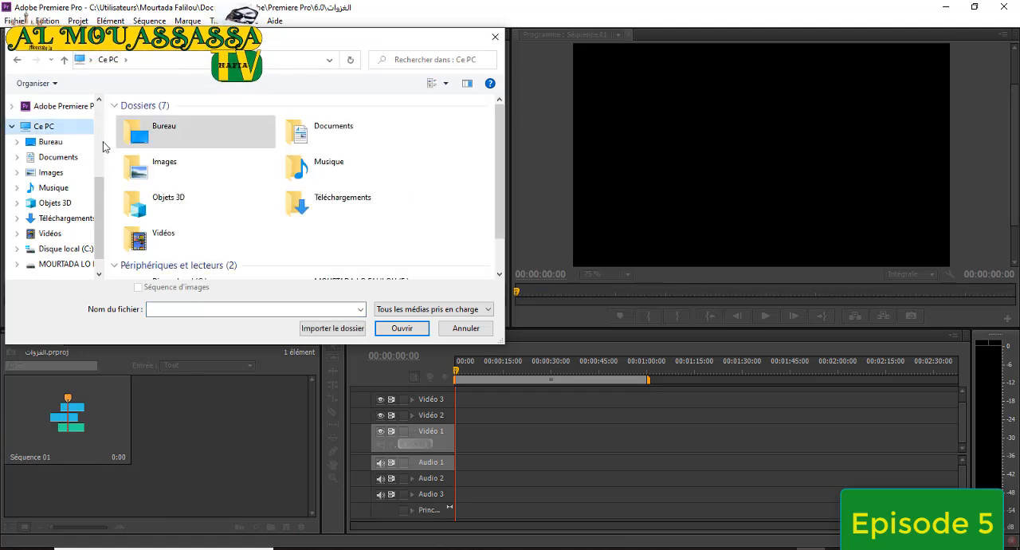
scroll(98, 202, "up", 5)
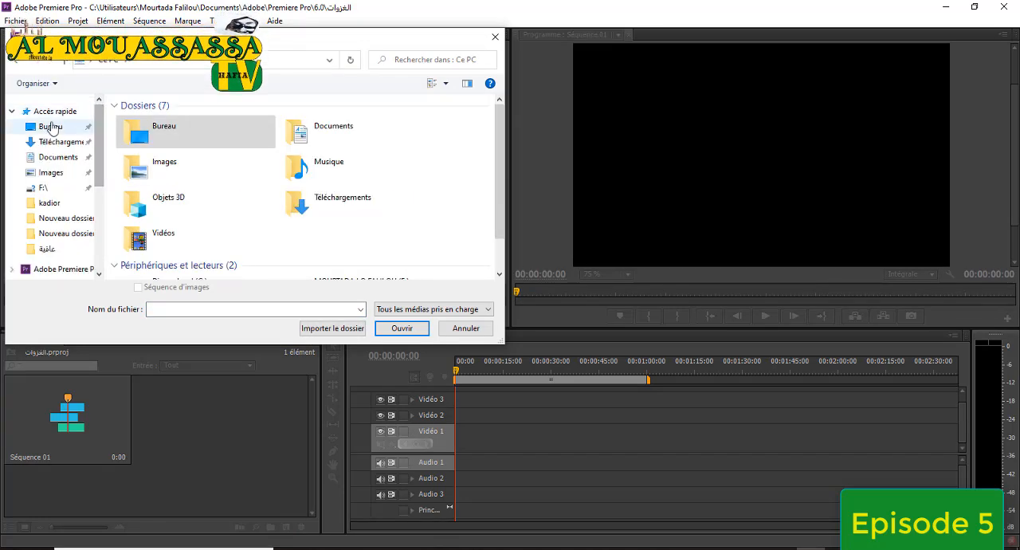
left_click(51, 126)
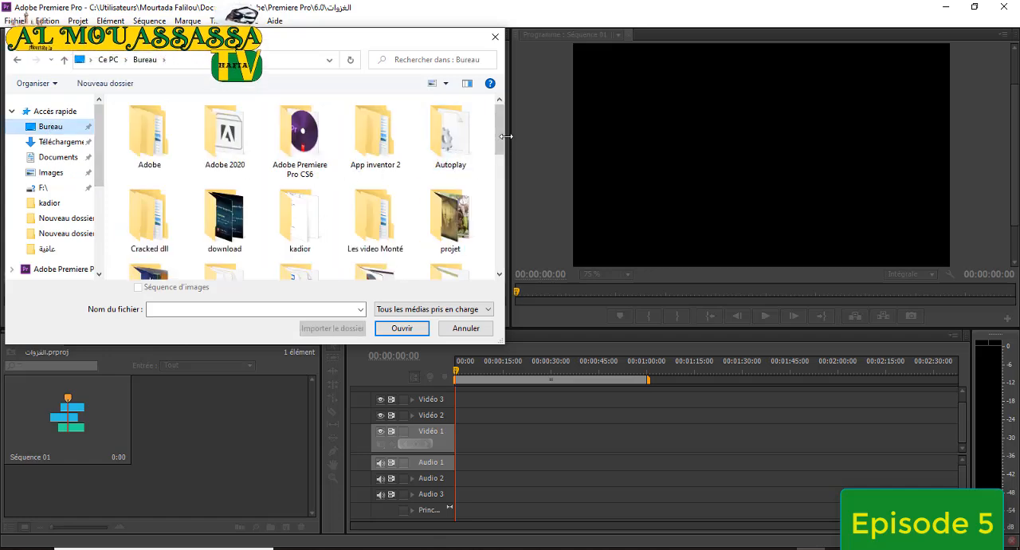
left_click_drag(500, 137, 500, 196)
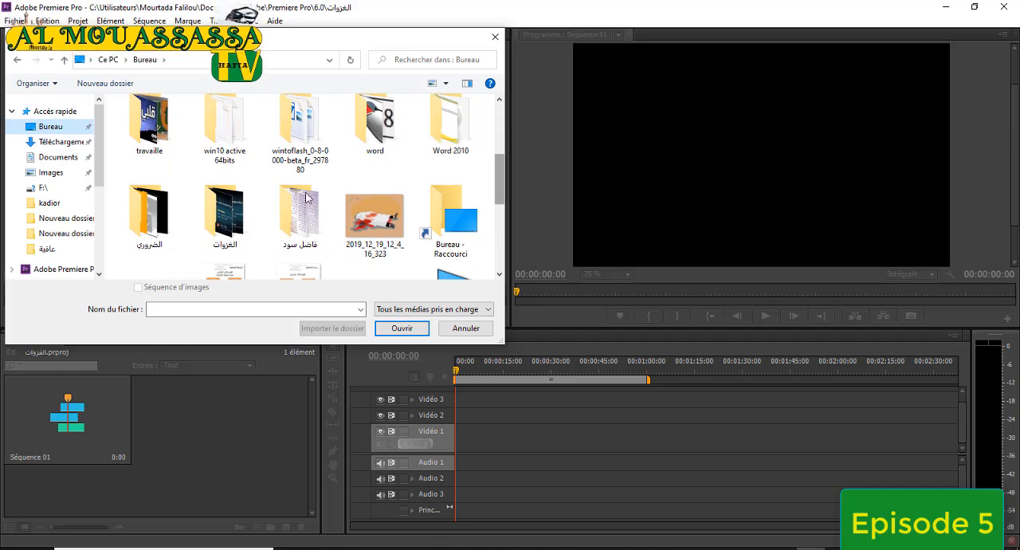
left_click(239, 214)
double_click(245, 215)
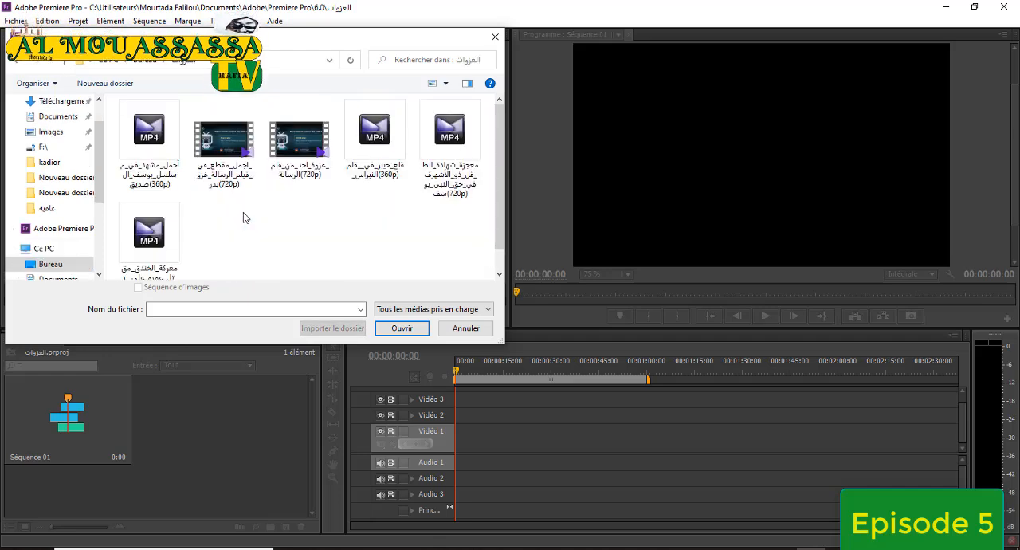
Import the Joseph series clip, the معركة_الخندق clip and the Khaybar clip from this folder into the project.
left_click(168, 160)
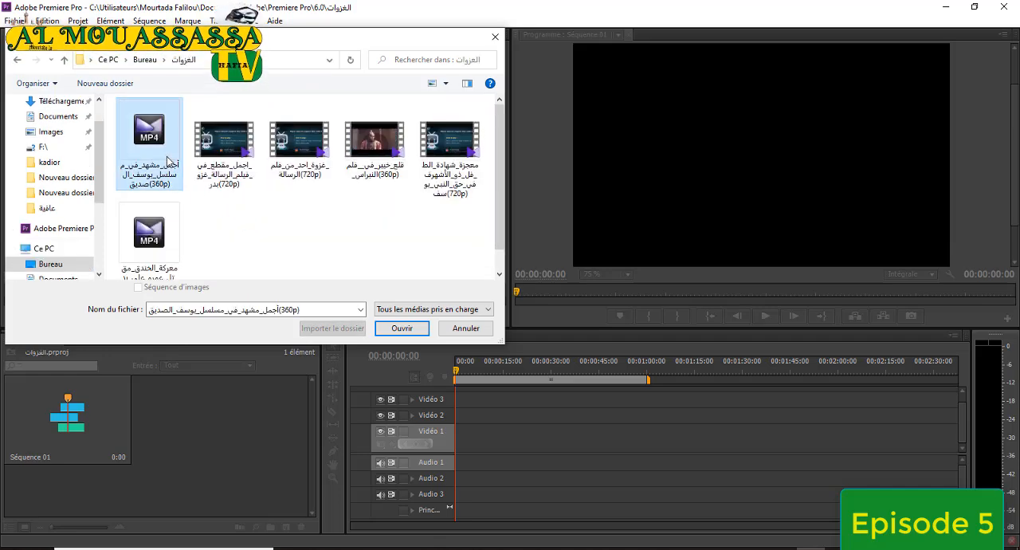
left_click(169, 227, "ctrl")
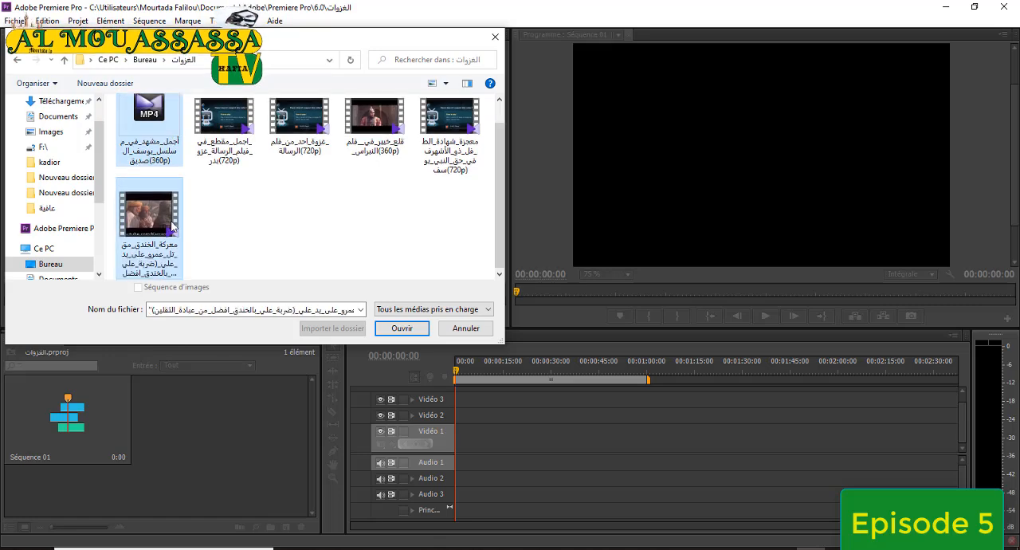
left_click(361, 126, "ctrl")
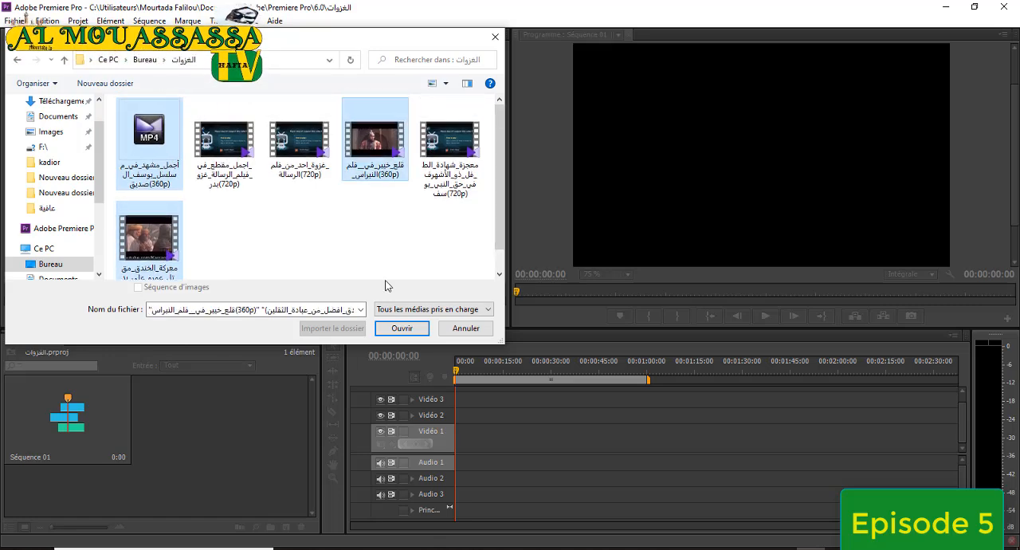
left_click(402, 328)
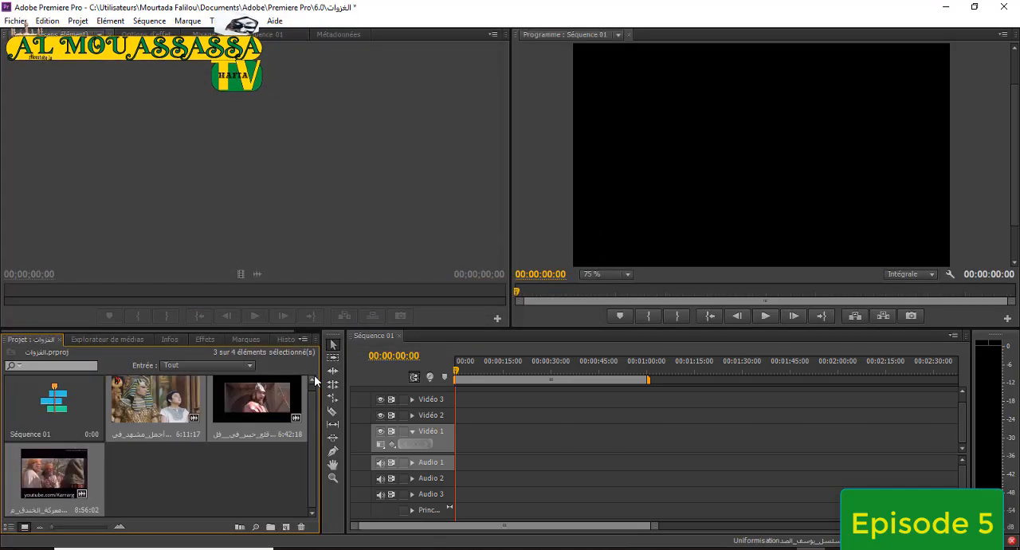
Load the 6:42:18 Khaybar clip in the Source monitor and scrub through its footage.
double_click(261, 390)
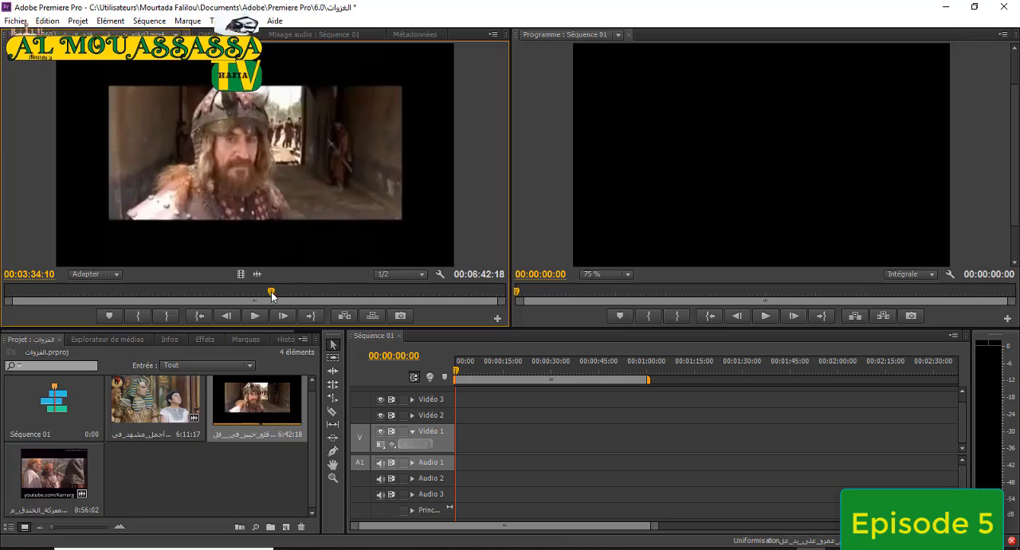
left_click_drag(271, 295, 243, 295)
left_click(309, 290)
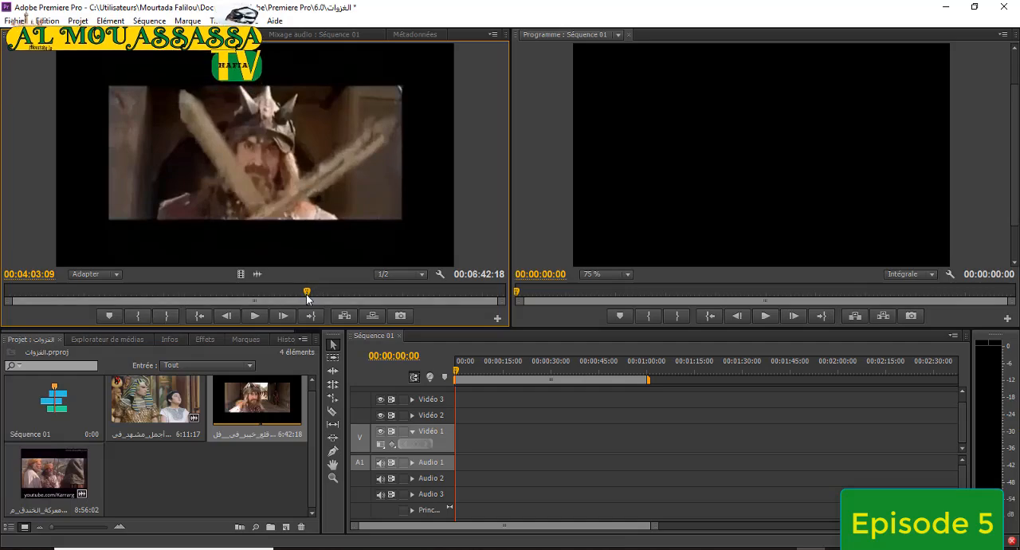
Mark an in point at 00:02:40:10 and an out point at 00:03:10:01 on the Khaybar source clip.
left_click_drag(309, 295, 205, 296)
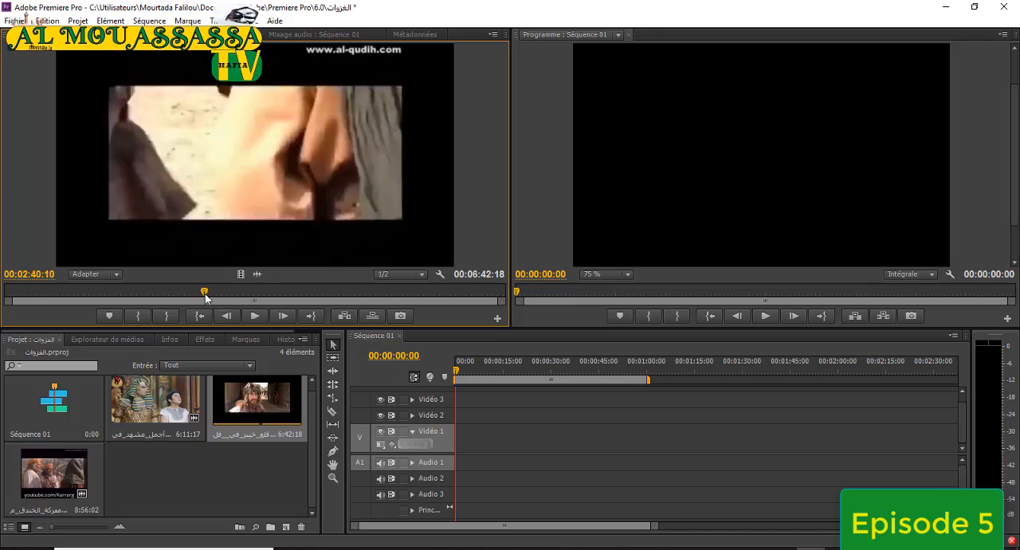
left_click(139, 318)
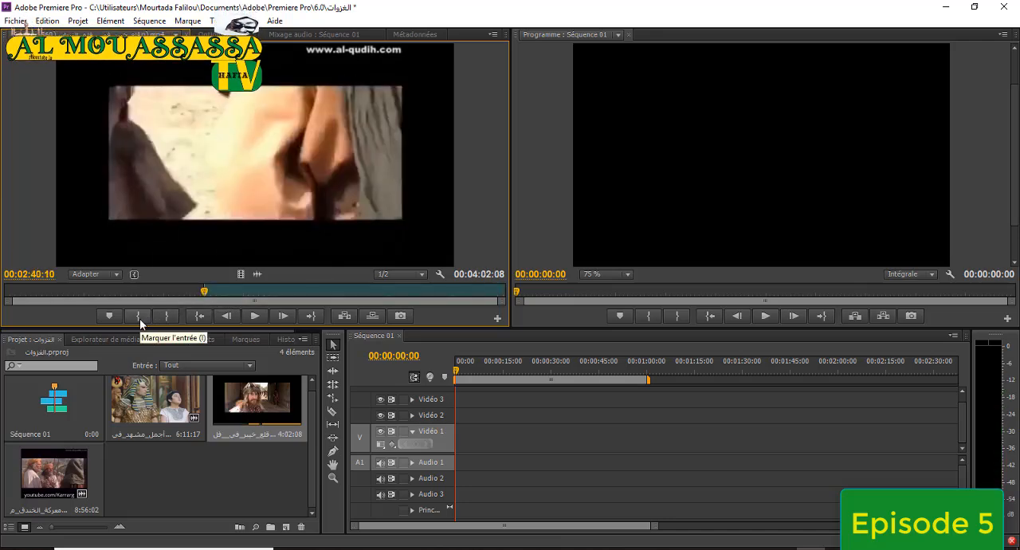
left_click_drag(206, 297, 241, 297)
left_click(167, 316)
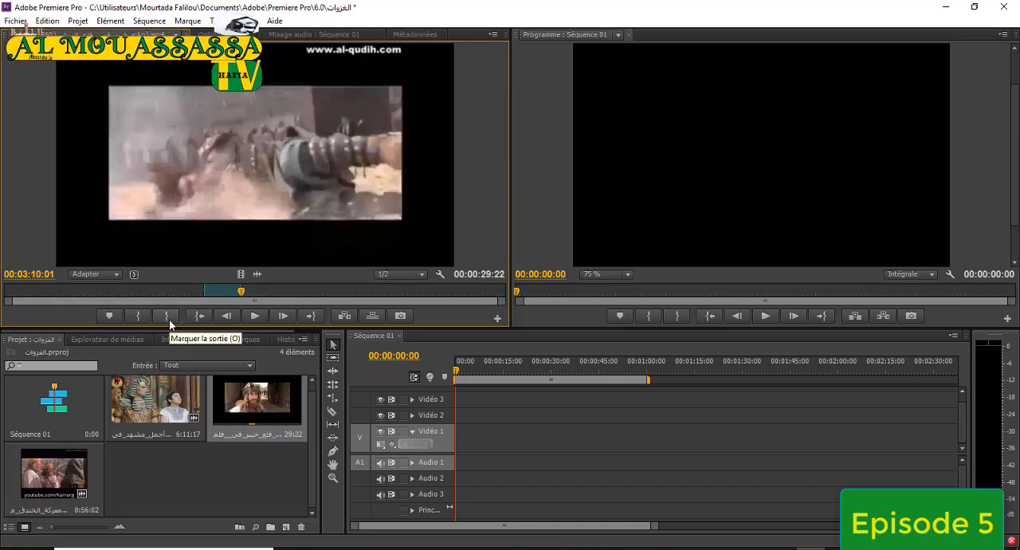
Clear the in point and the out point from the Khaybar source clip.
right_click(212, 294)
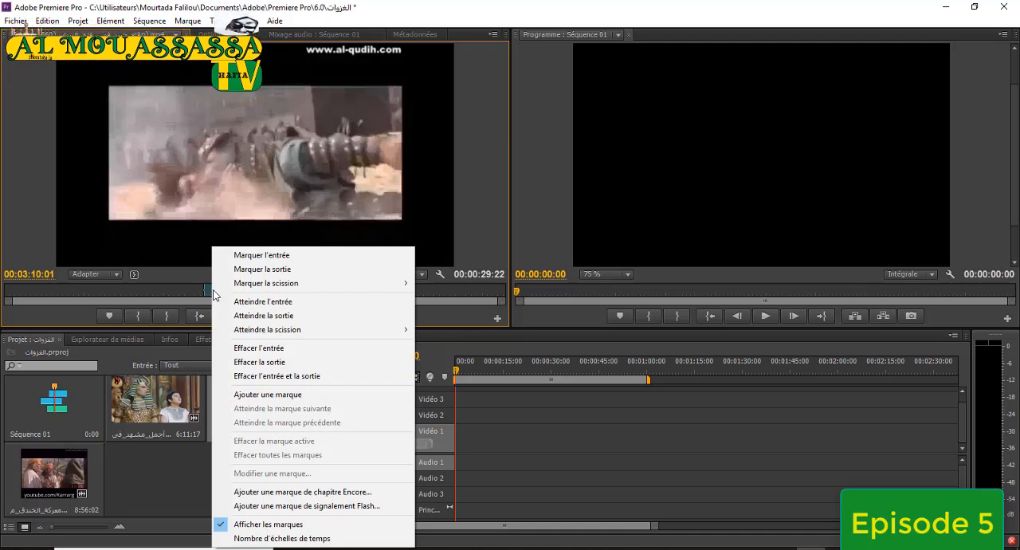
left_click(252, 348)
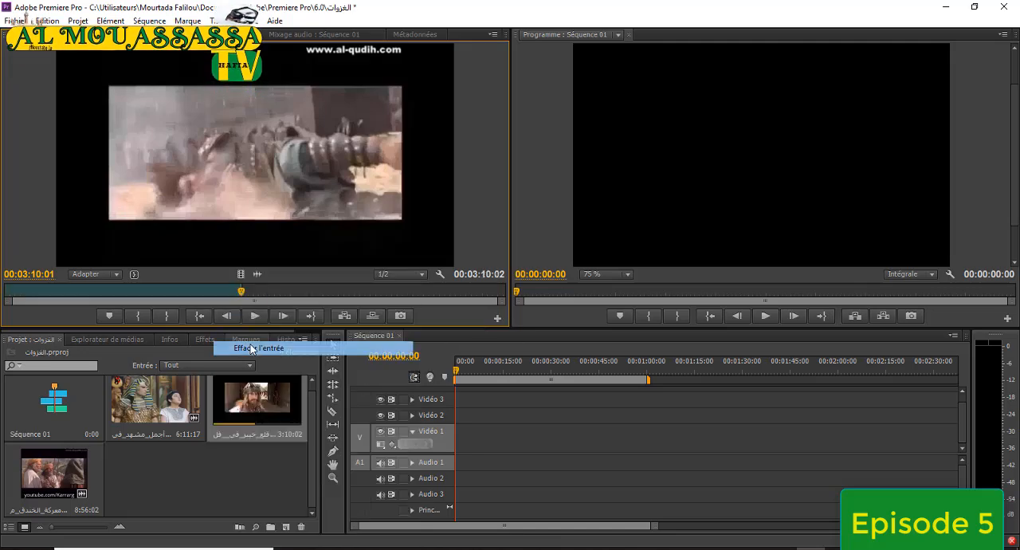
right_click(225, 294)
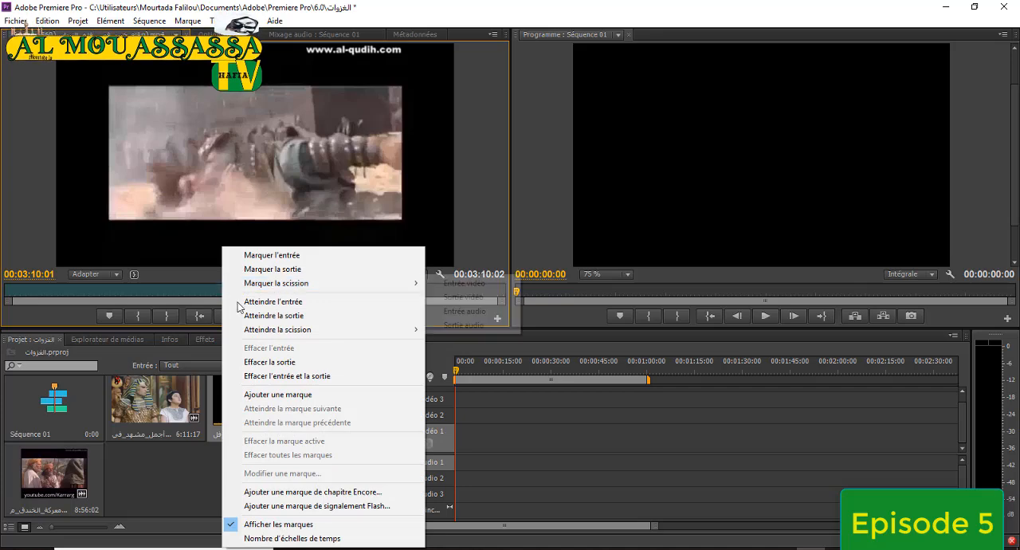
left_click(273, 380)
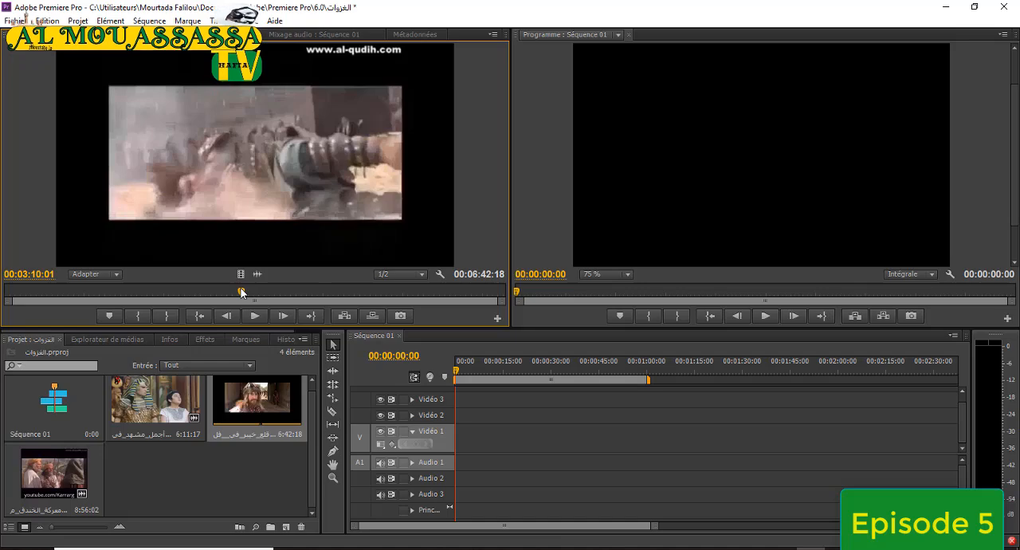
Mark the Khaybar clip from 00:01:34:07 to 00:01:53:21 and insert that range at the start of Séquence 01.
left_click_drag(242, 293, 122, 295)
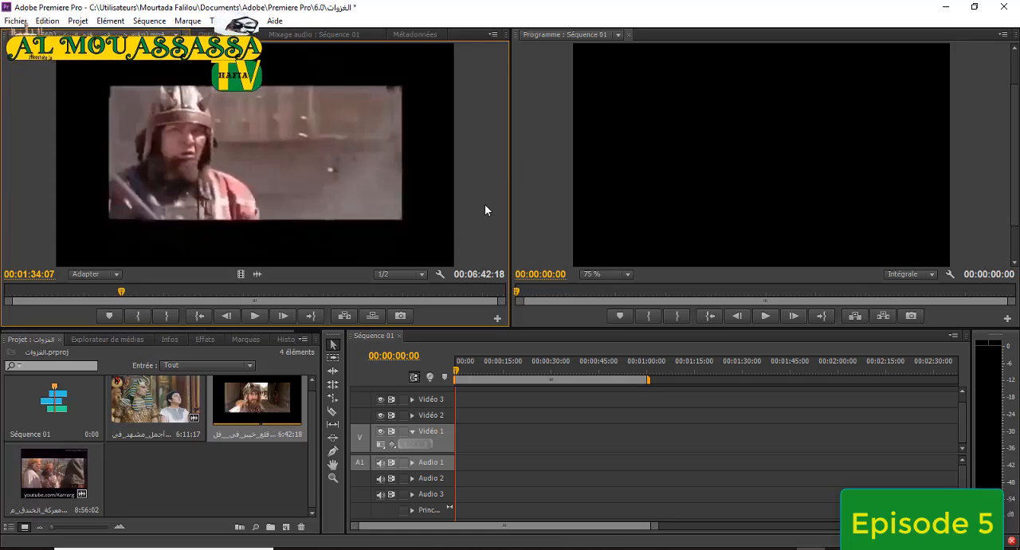
key("i")
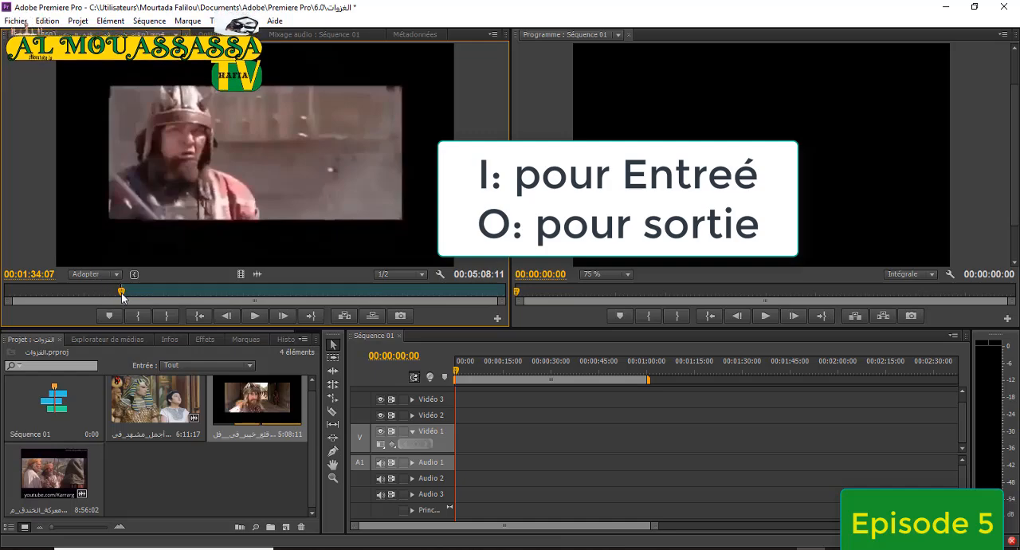
left_click_drag(122, 296, 144, 297)
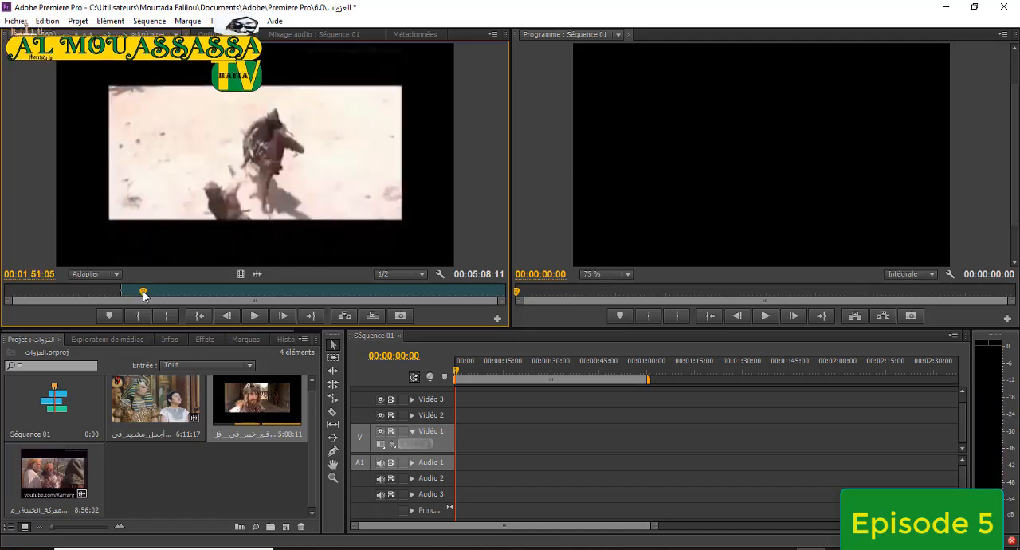
left_click_drag(143, 295, 146, 295)
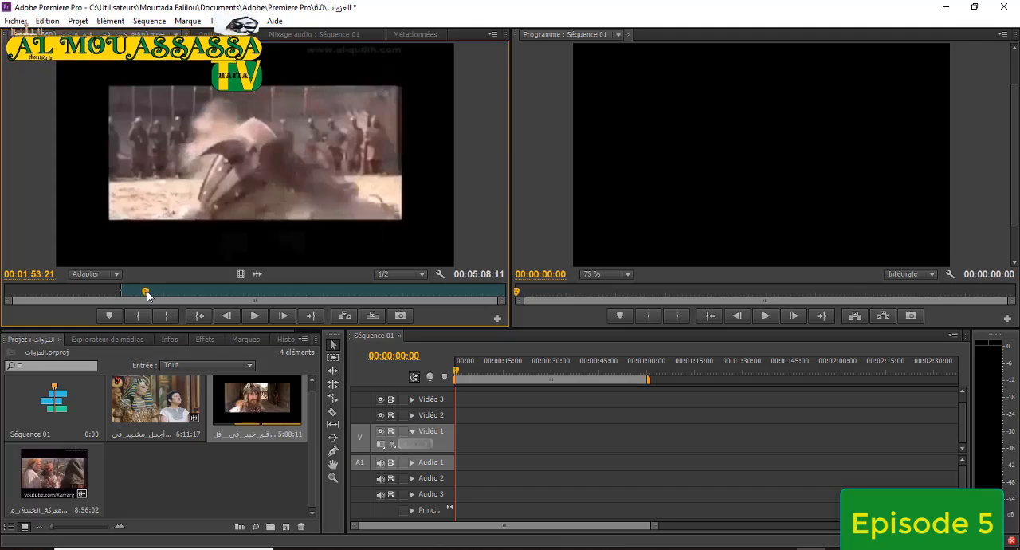
key("o")
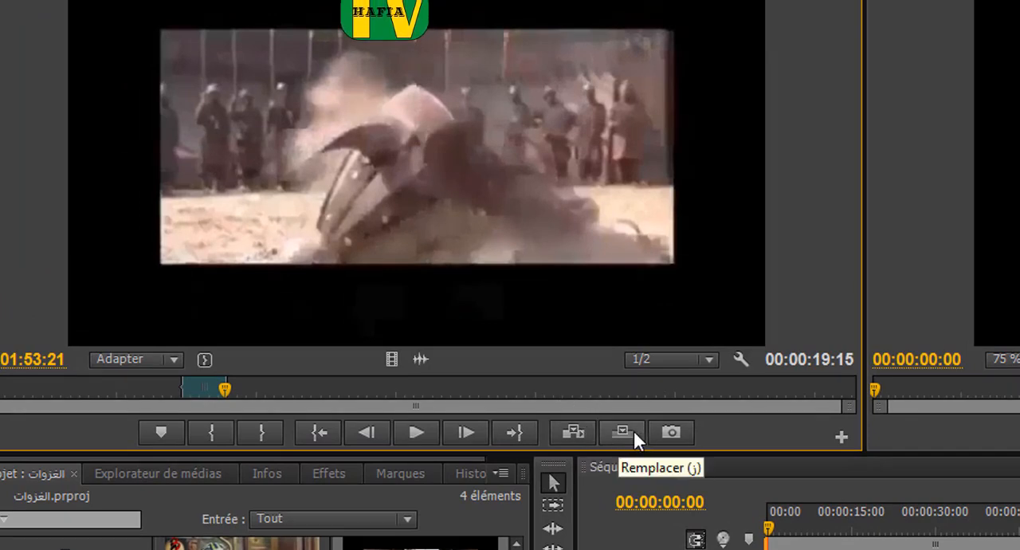
left_click(576, 430)
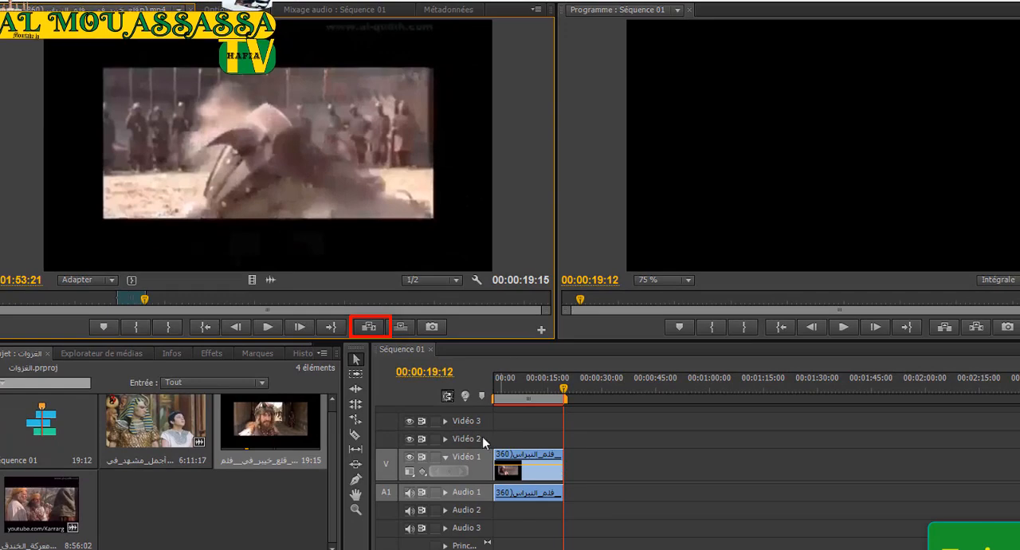
Play the sequence from the beginning to check the inserted excerpt, stopping at 00:00:03:14.
left_click_drag(562, 388, 492, 400)
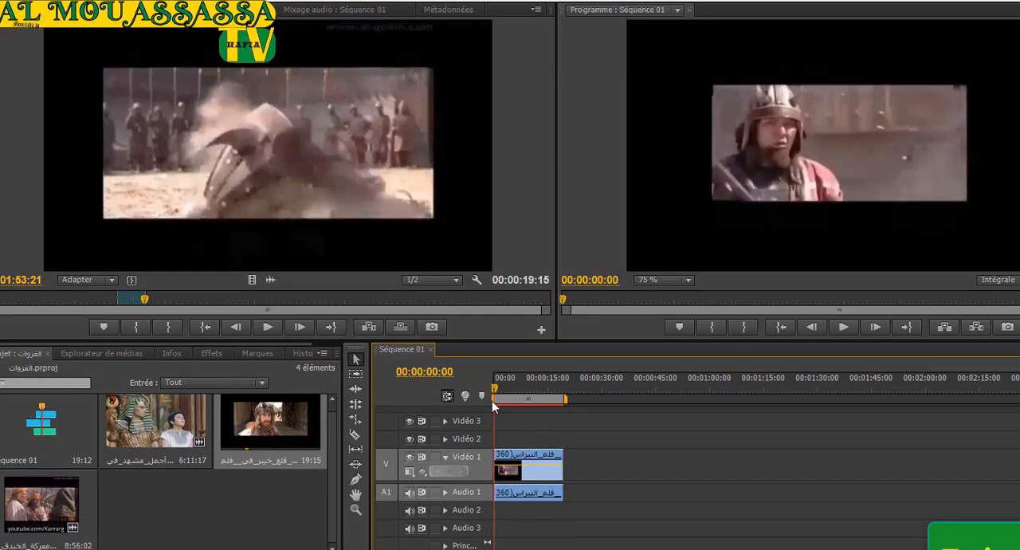
left_click(845, 328)
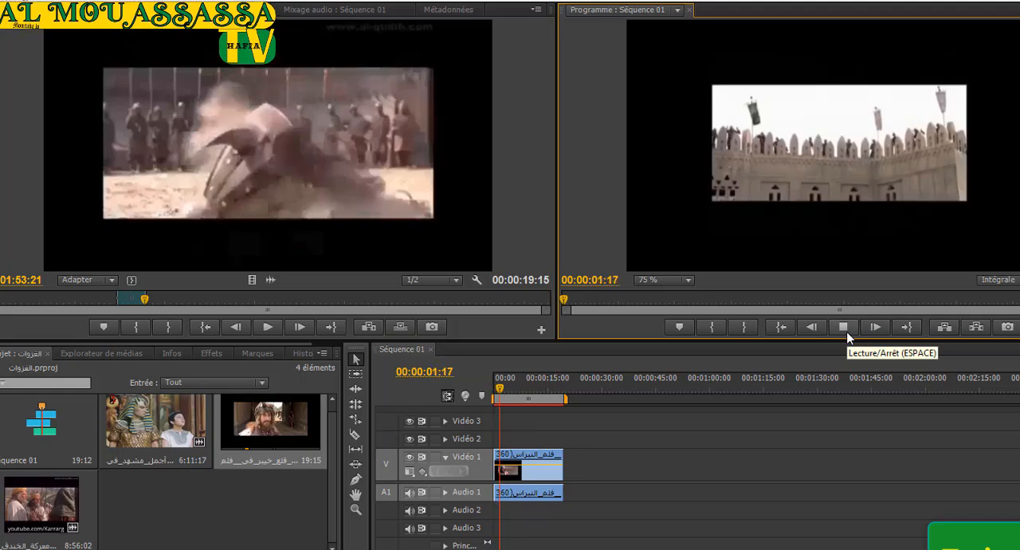
left_click(845, 328)
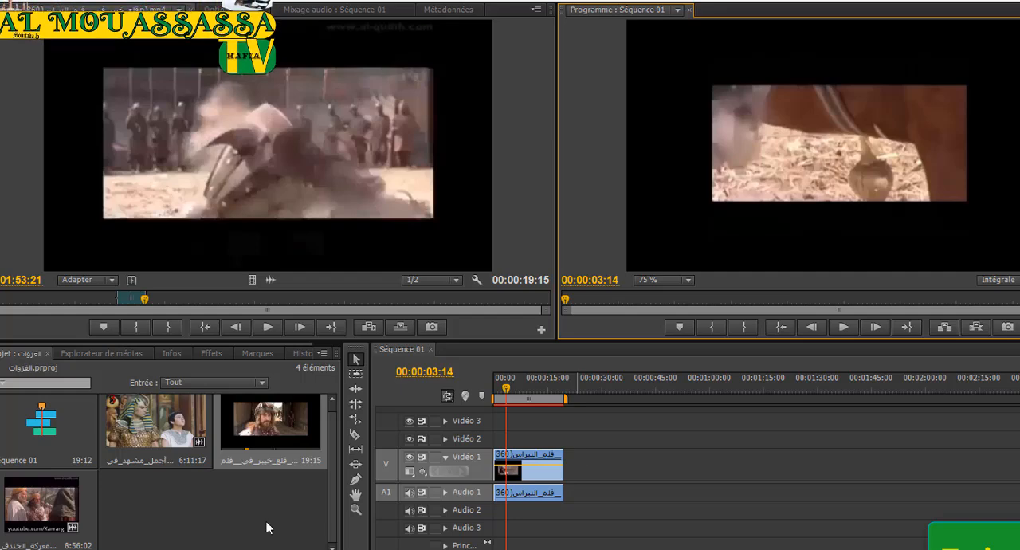
Load the معركة_الخندق clip in the Source monitor and mark it from 00:02:50:15 to 00:03:40:29.
double_click(30, 505)
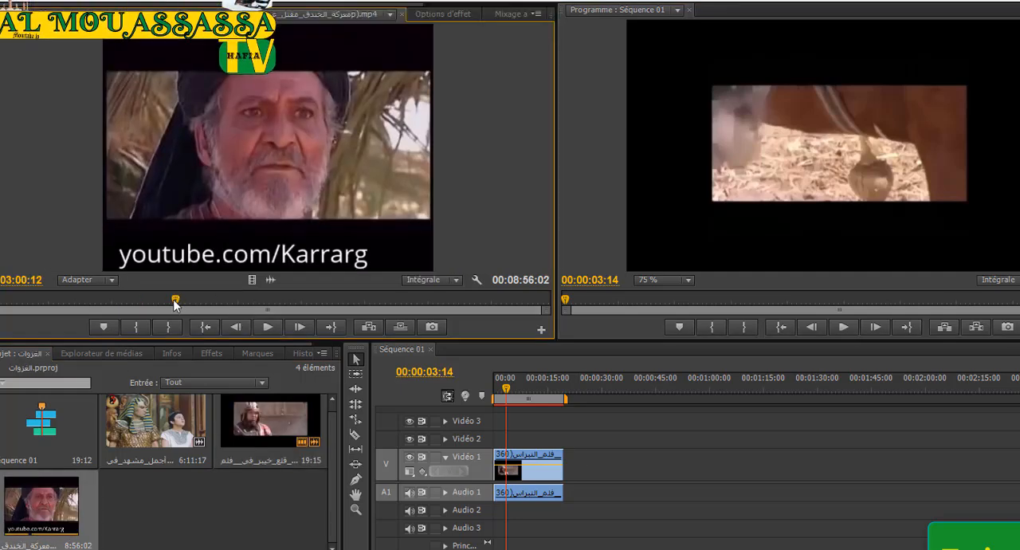
left_click_drag(175, 302, 143, 300)
mouse_move(148, 300)
left_mouse_down()
mouse_move(177, 298)
mouse_move(166, 302)
left_mouse_up()
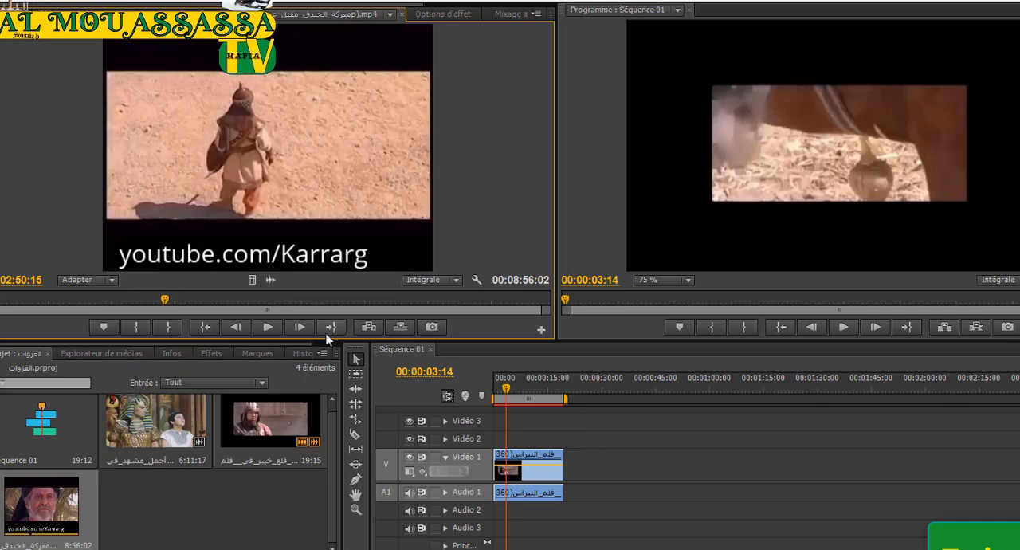
key("i")
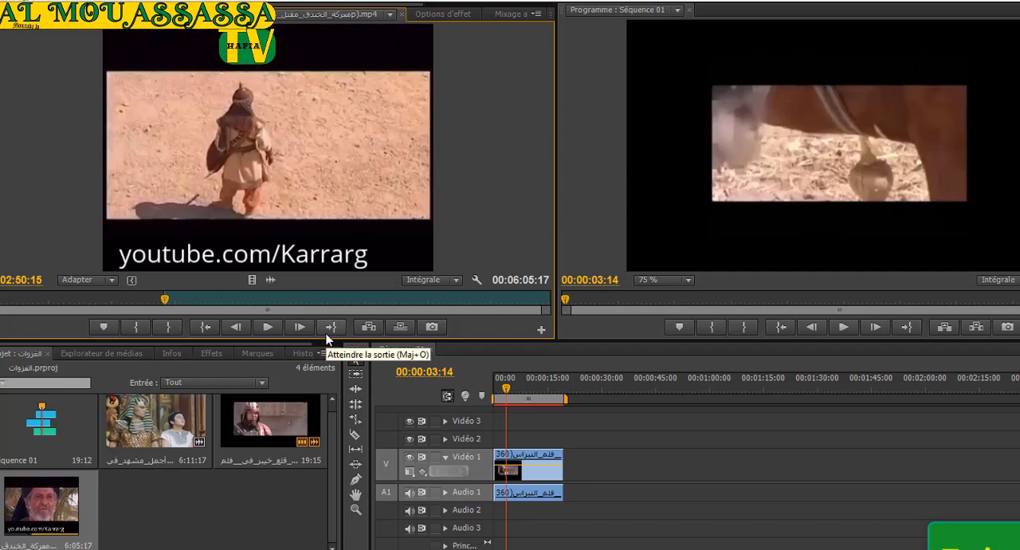
left_click_drag(165, 299, 220, 305)
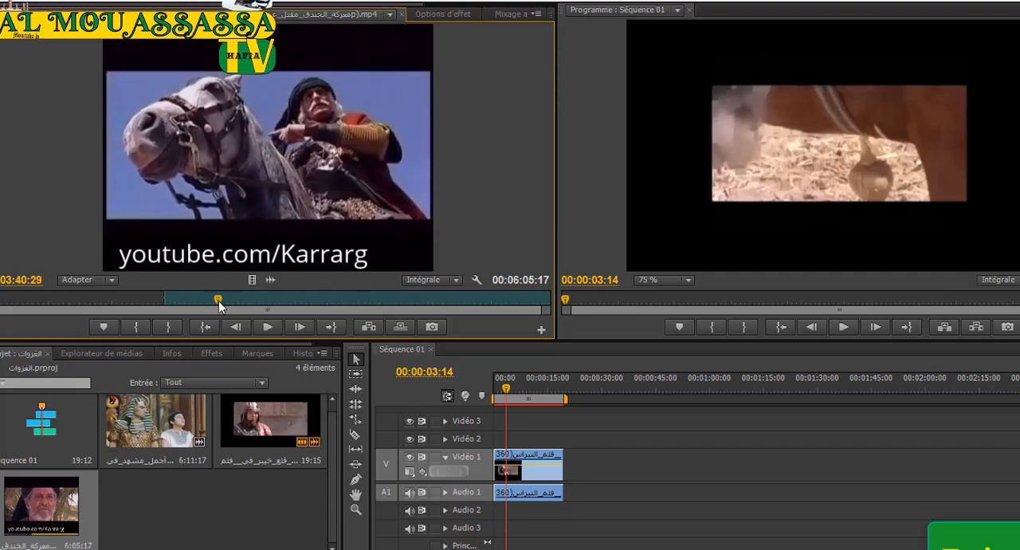
key("o")
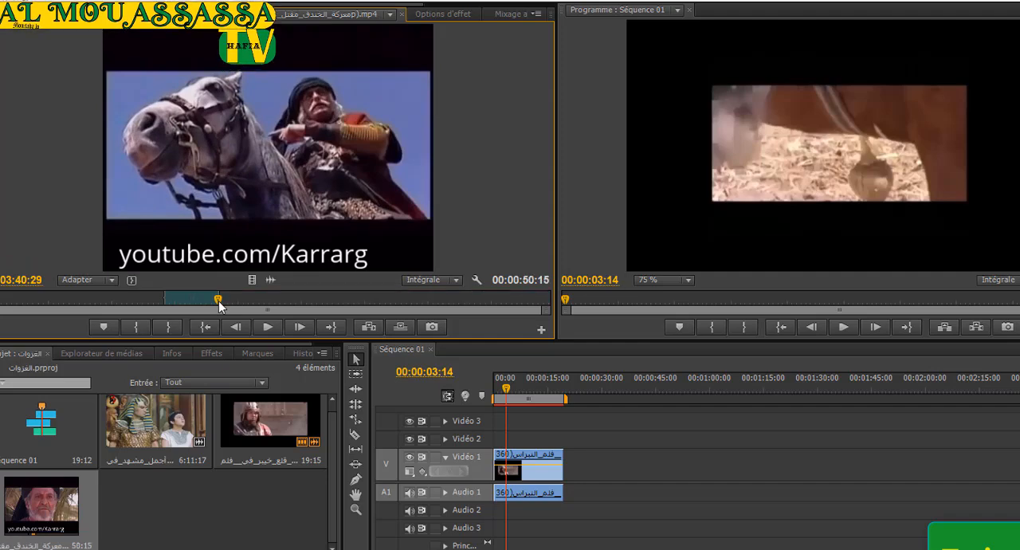
Insert the marked معركة_الخندق range at 00:00:03:14 in the sequence, and undo the insertion.
left_click(367, 328)
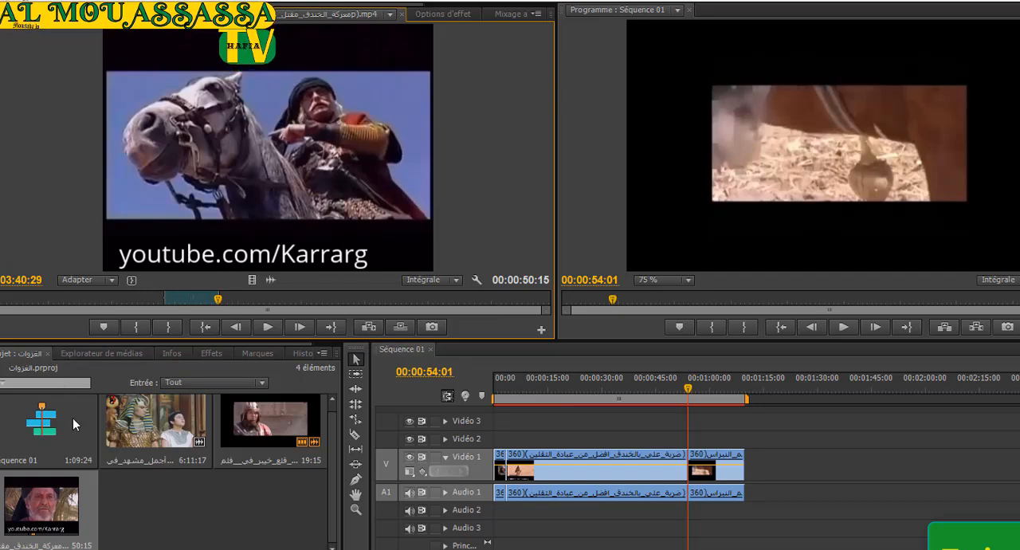
key("ctrl+z")
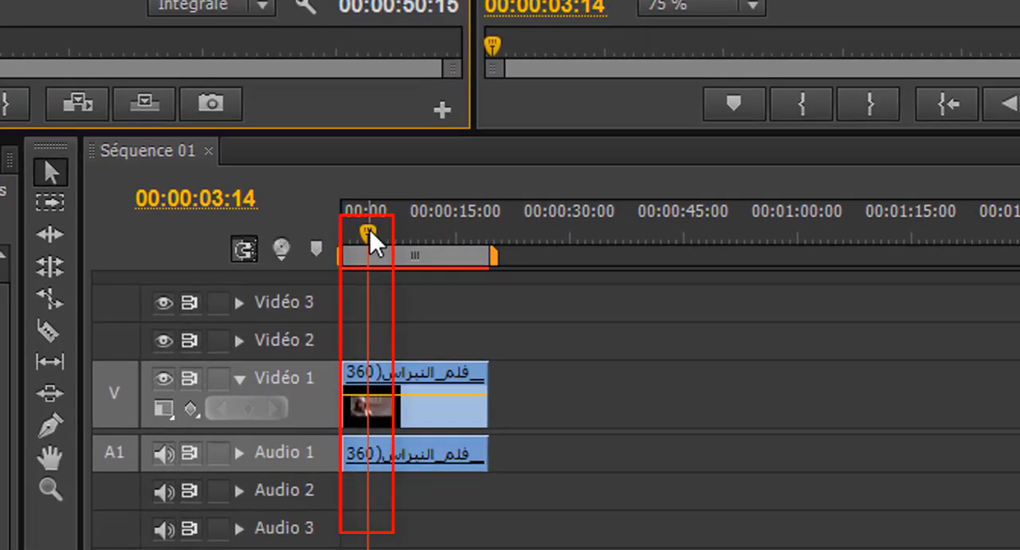
Insert the marked معركة_الخندق range at 00:00:22:10 in Séquence 01, past the end of the first clip.
left_click_drag(369, 230, 415, 259)
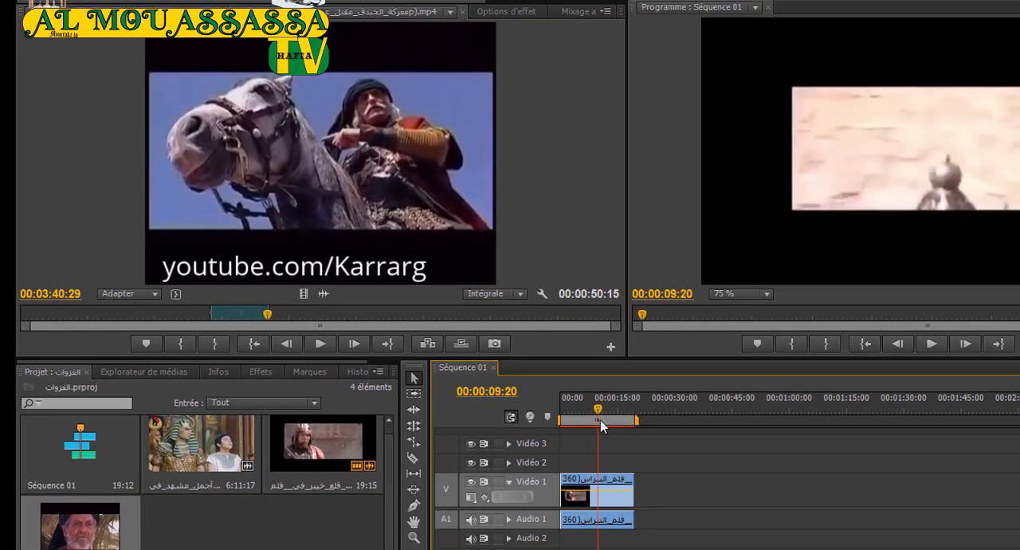
left_click_drag(600, 420, 524, 451)
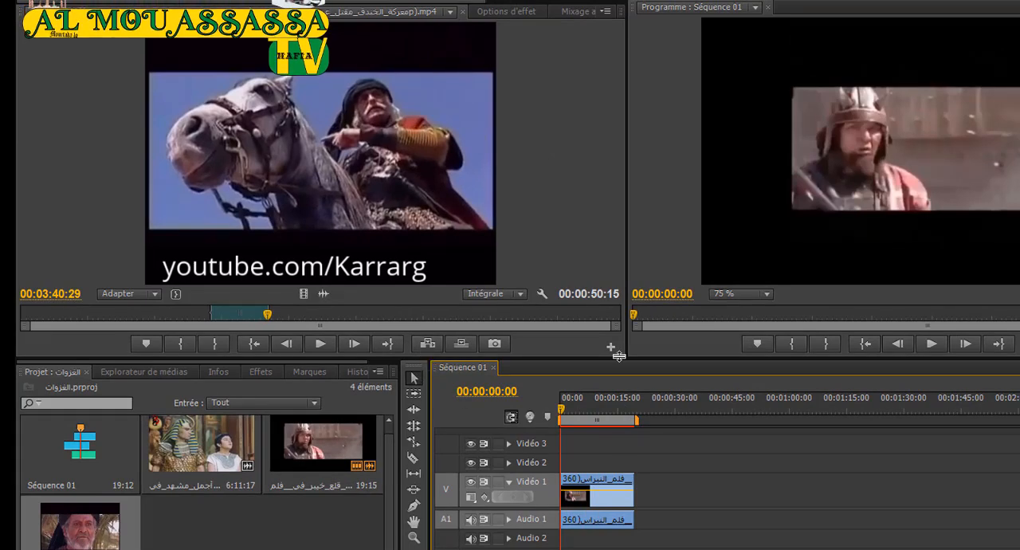
left_click_drag(561, 410, 646, 411)
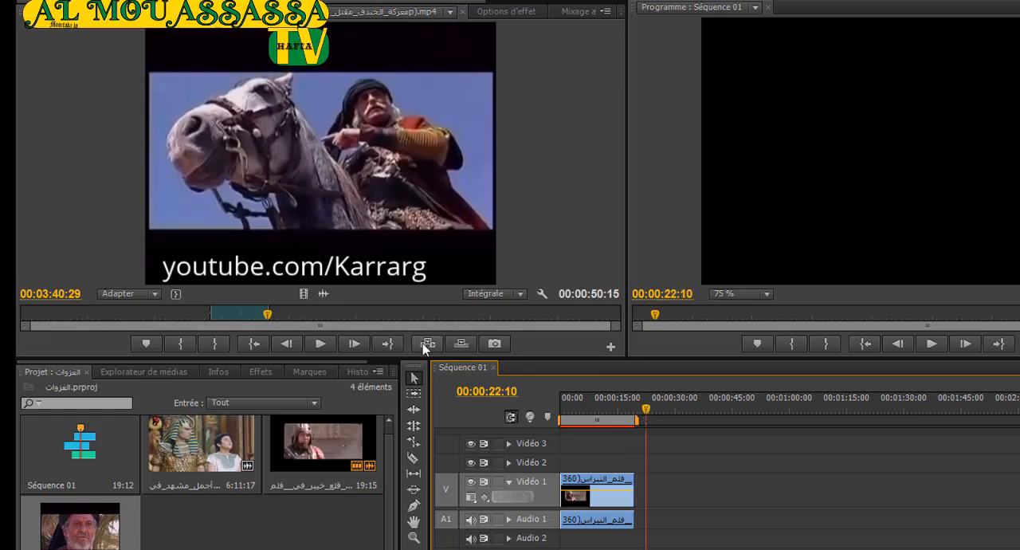
left_click(427, 343)
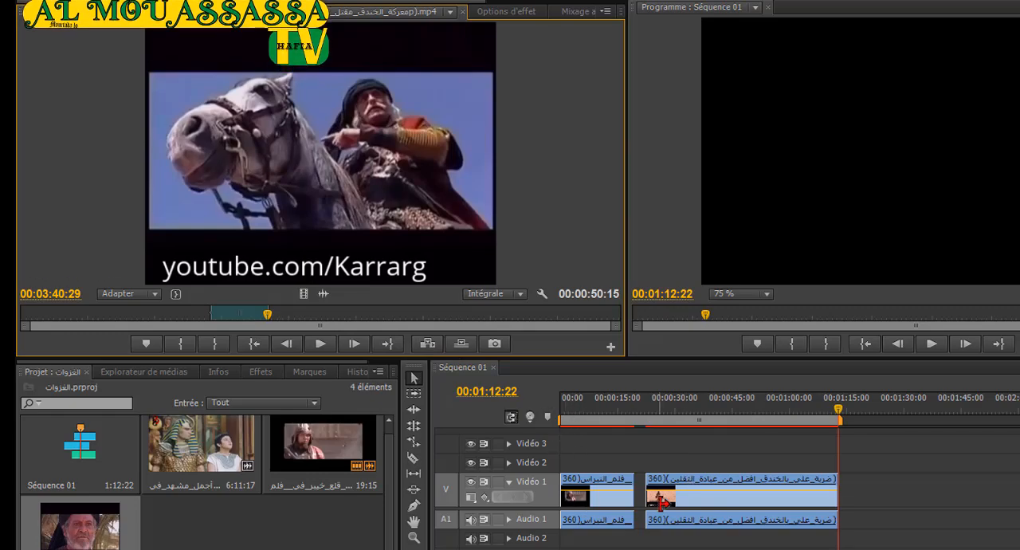
Mark the أجمل_مشهد clip from 00:03:01:15 to 00:03:28:02 and insert that range at 00:01:17:15 in the sequence.
left_click_drag(839, 408, 858, 408)
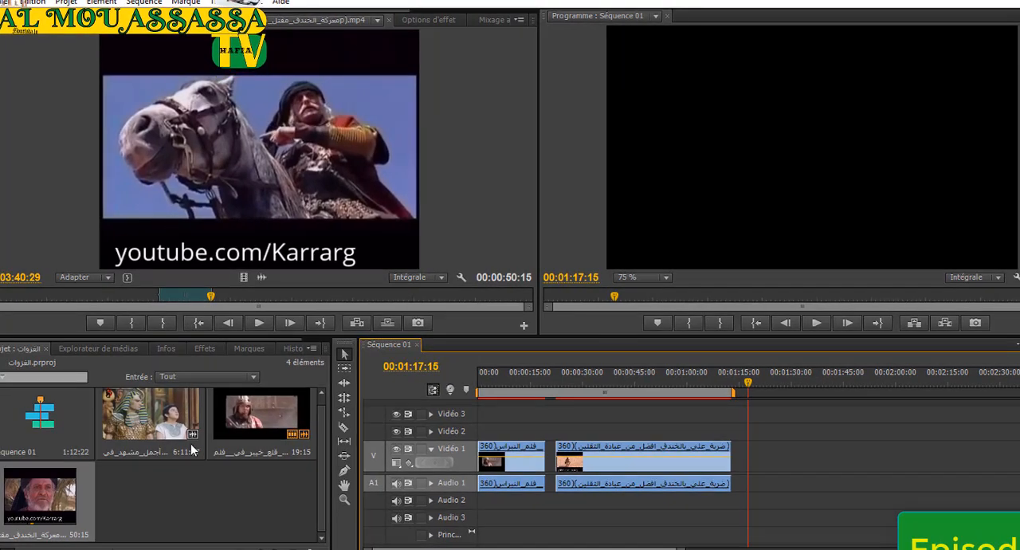
double_click(145, 417)
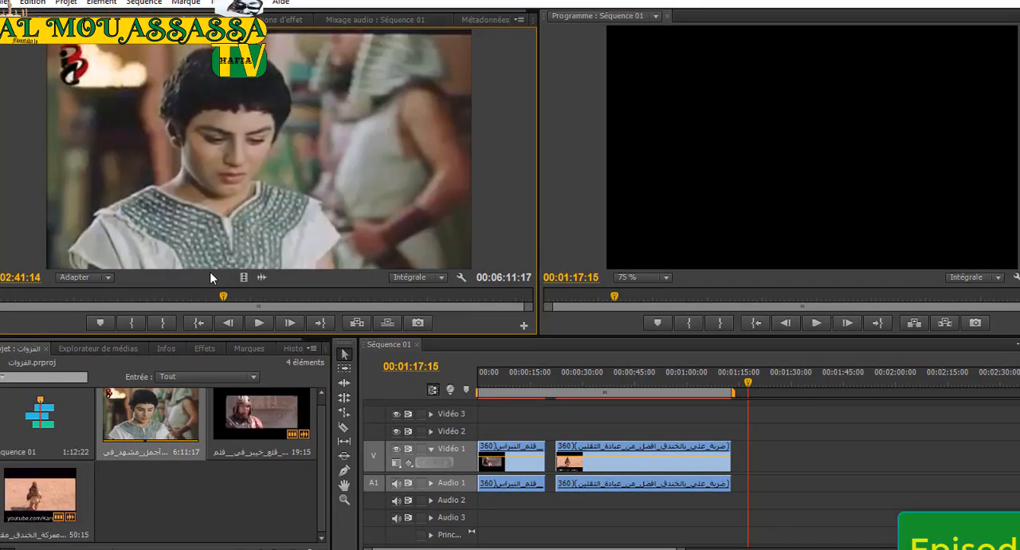
left_click_drag(223, 300, 252, 301)
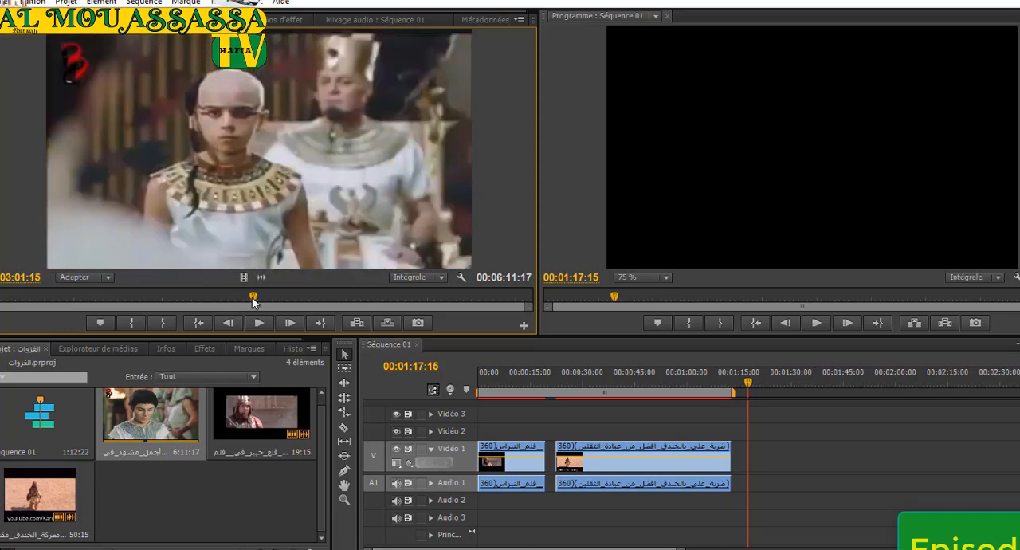
key("i")
left_click_drag(254, 297, 293, 298)
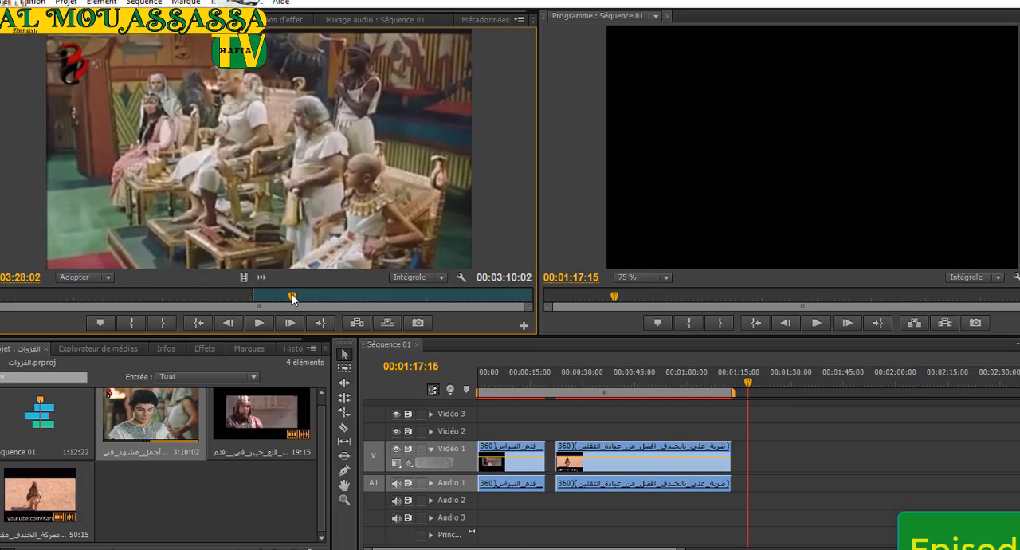
key("o")
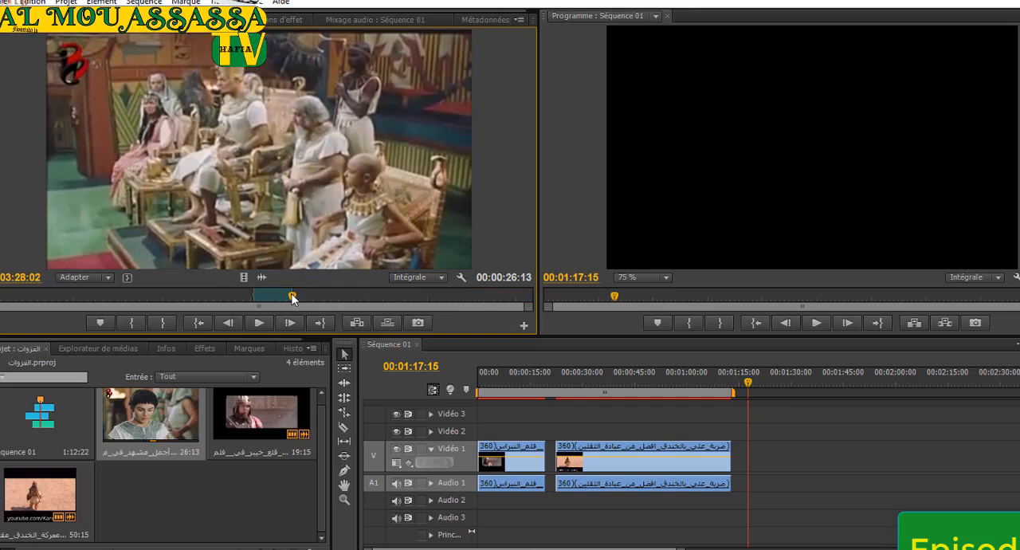
left_click(357, 322)
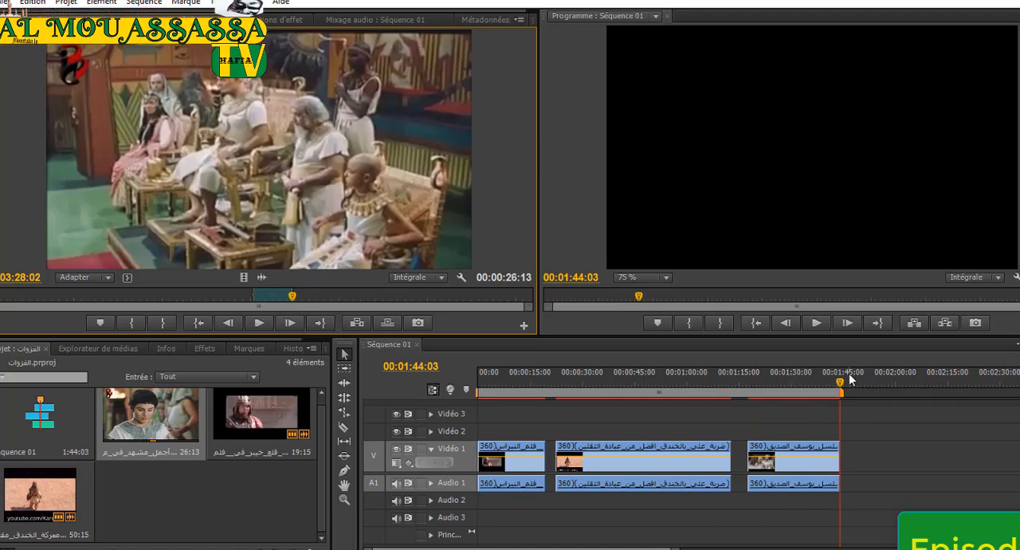
Scrub through the sequence and play across the gap after the first clip to check how it looks.
left_click_drag(843, 384, 619, 423)
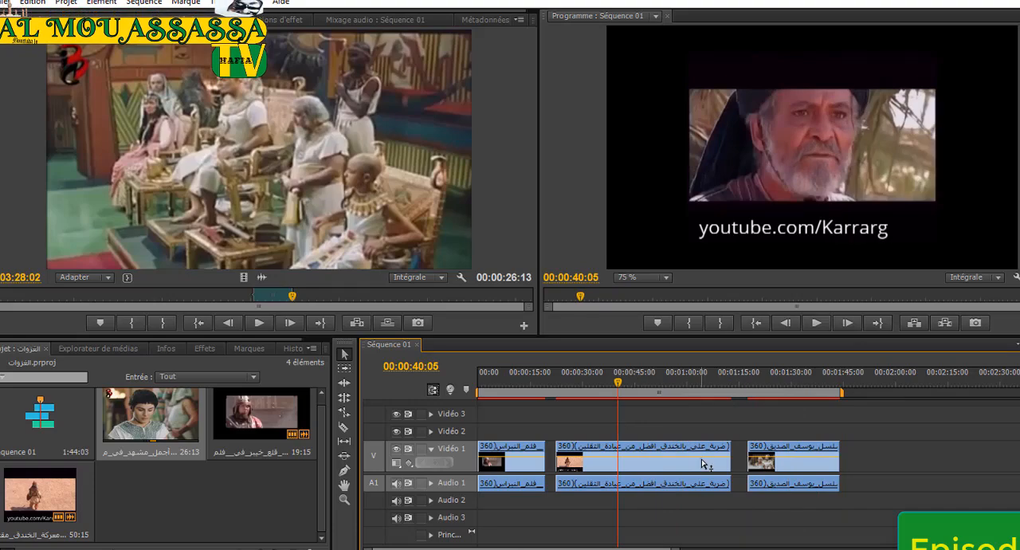
left_click_drag(618, 382, 471, 403)
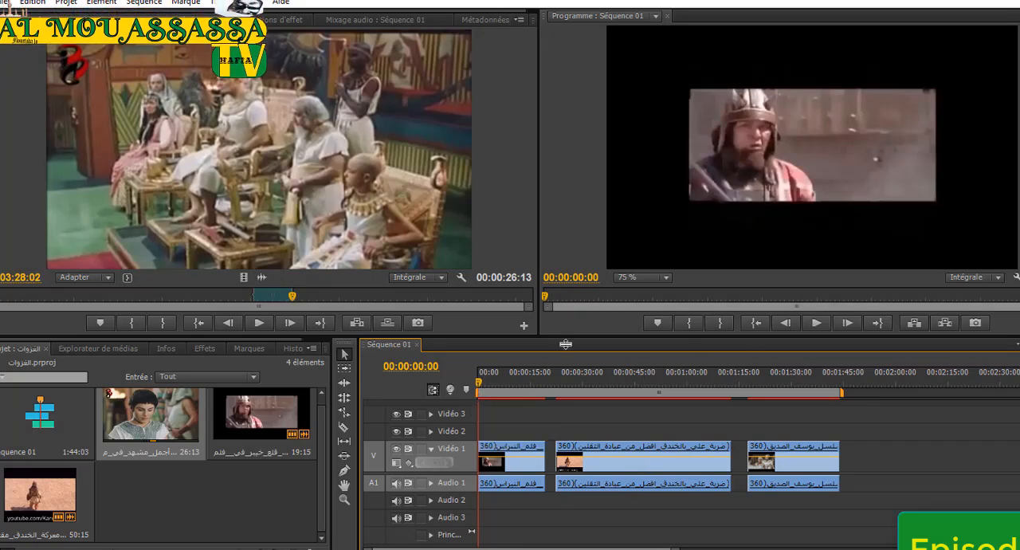
left_click_drag(478, 388, 544, 385)
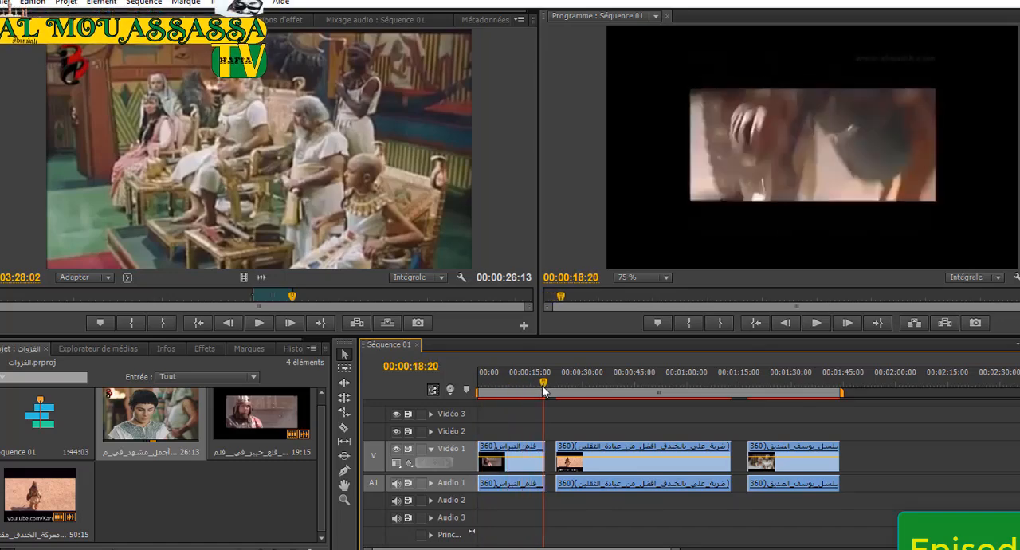
left_click(819, 325)
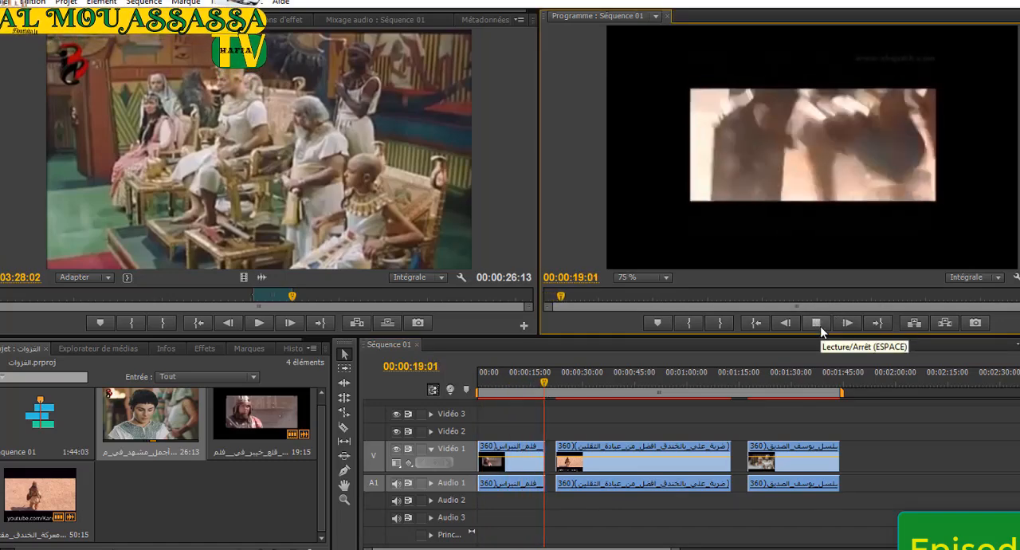
left_click(819, 325)
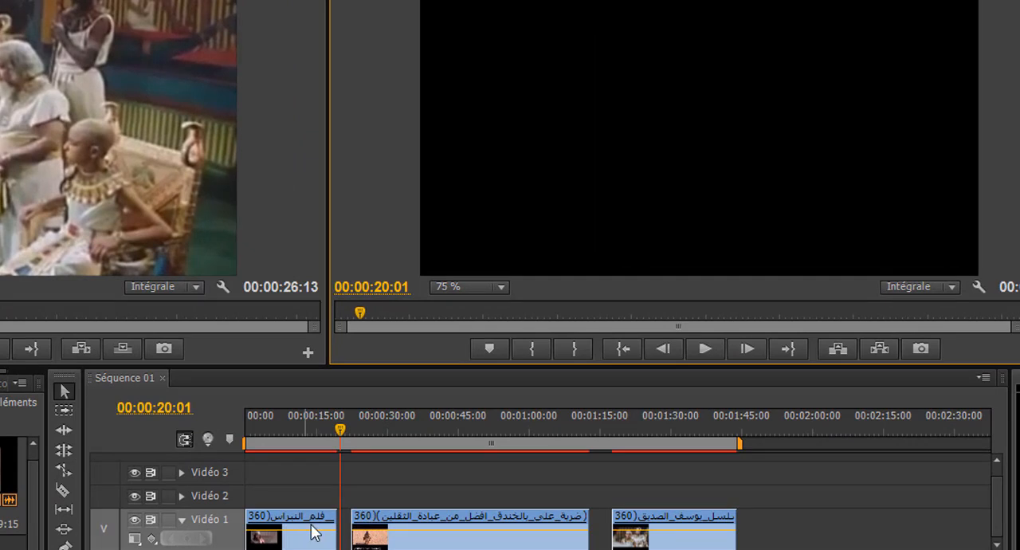
Ripple-delete the gap between the first and second clips and play across the join to check it.
left_click_drag(342, 425, 320, 430)
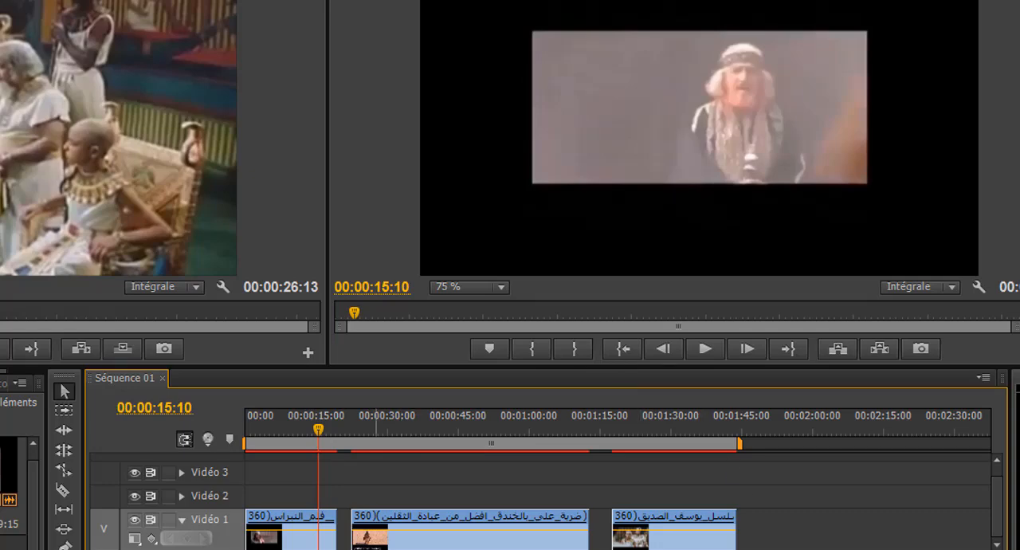
right_click(343, 541)
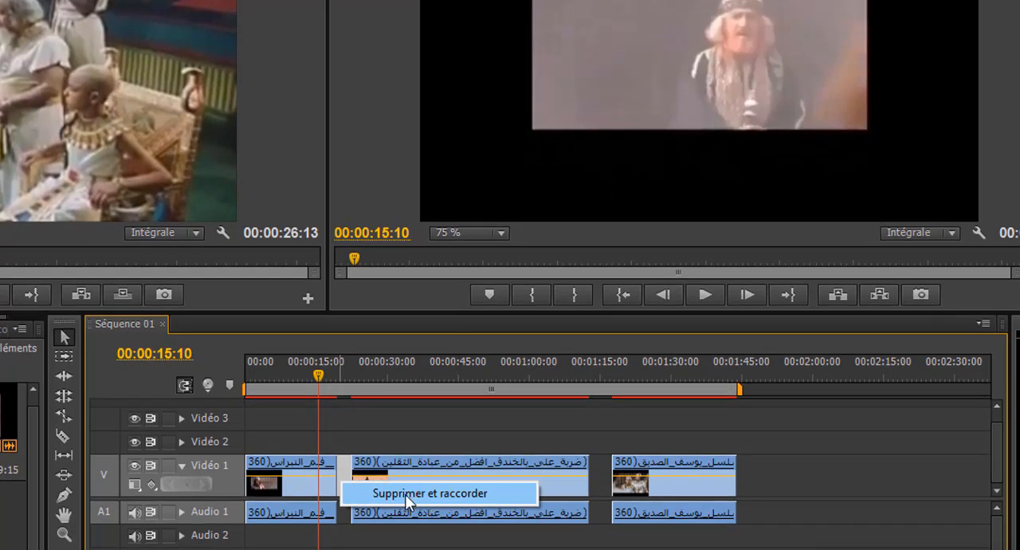
left_click(408, 491)
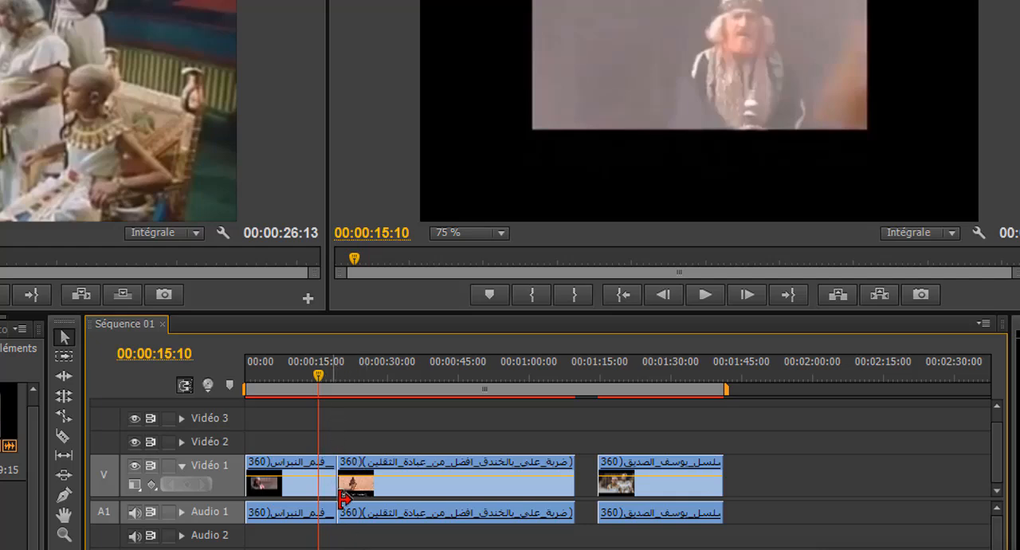
left_click_drag(320, 369, 337, 369)
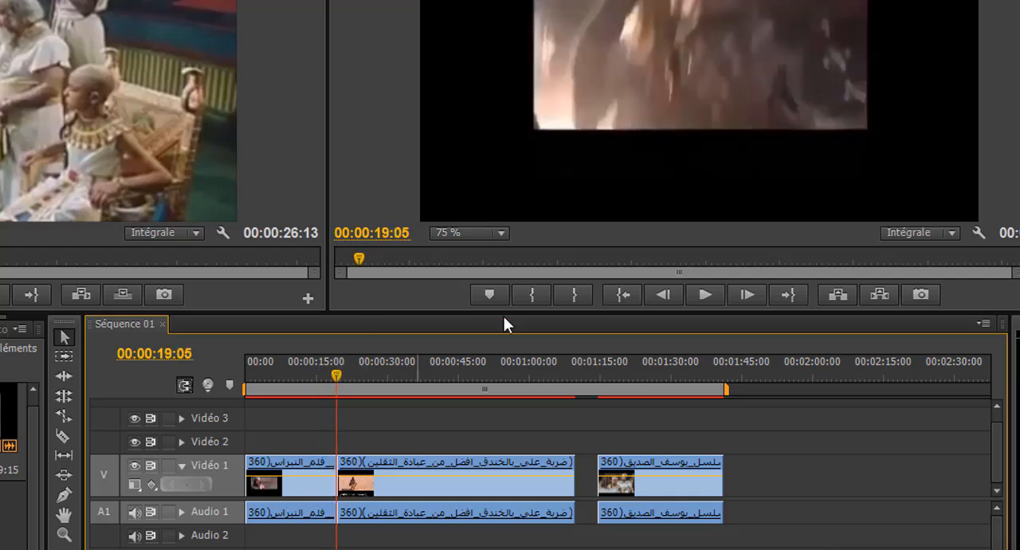
left_click(704, 292)
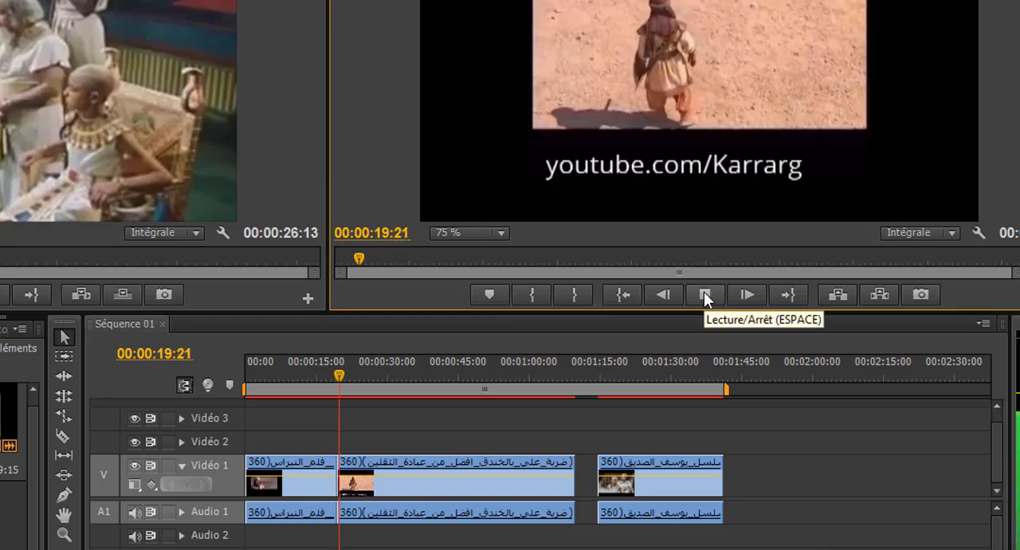
left_click(704, 292)
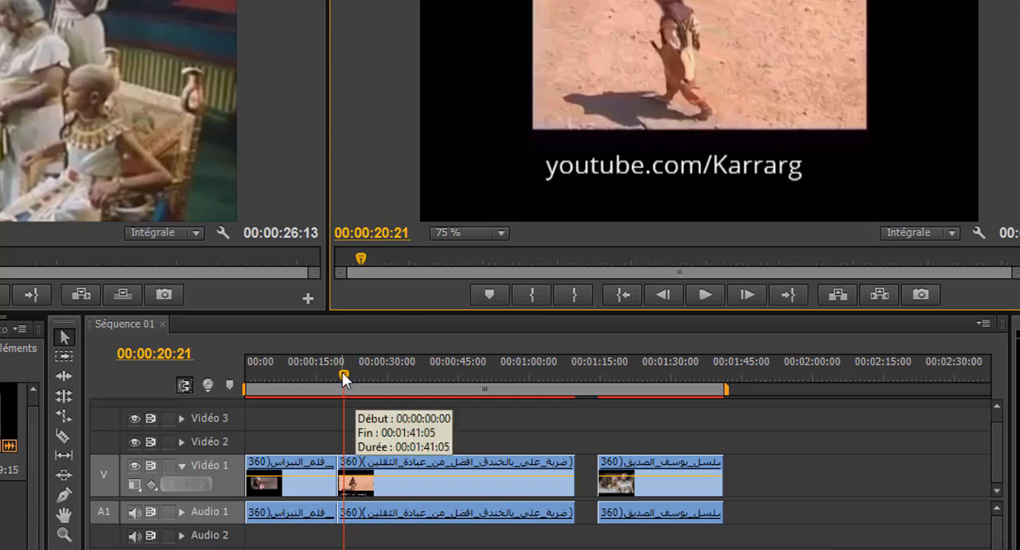
Ripple-delete the gap between the second and third clips and play across that join to check it.
left_click_drag(343, 375, 557, 414)
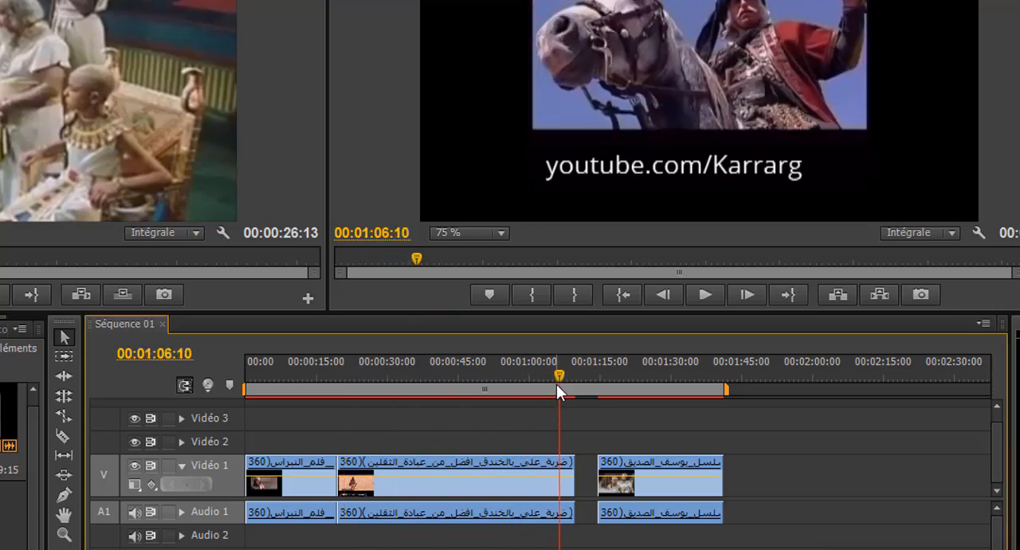
left_click_drag(558, 375, 579, 380)
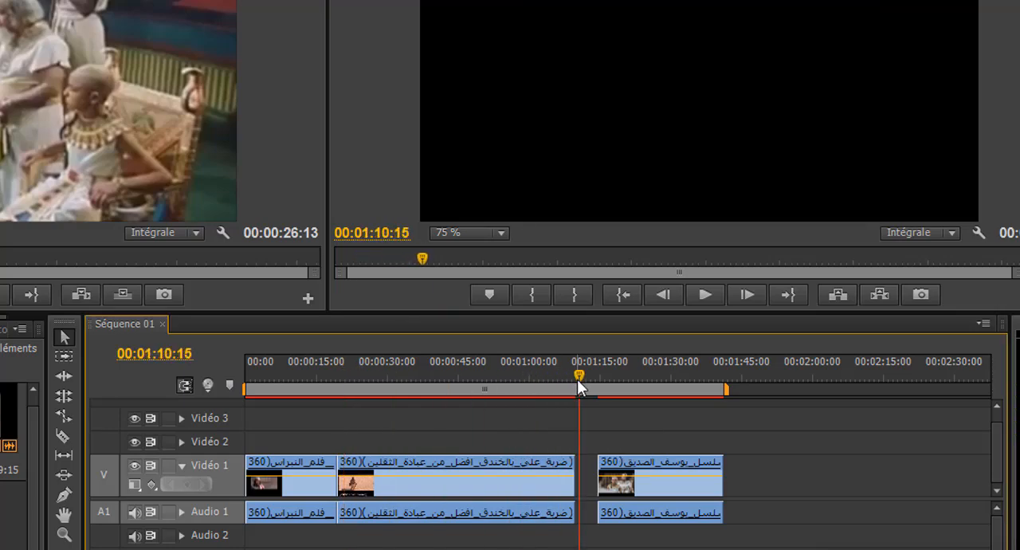
right_click(590, 482)
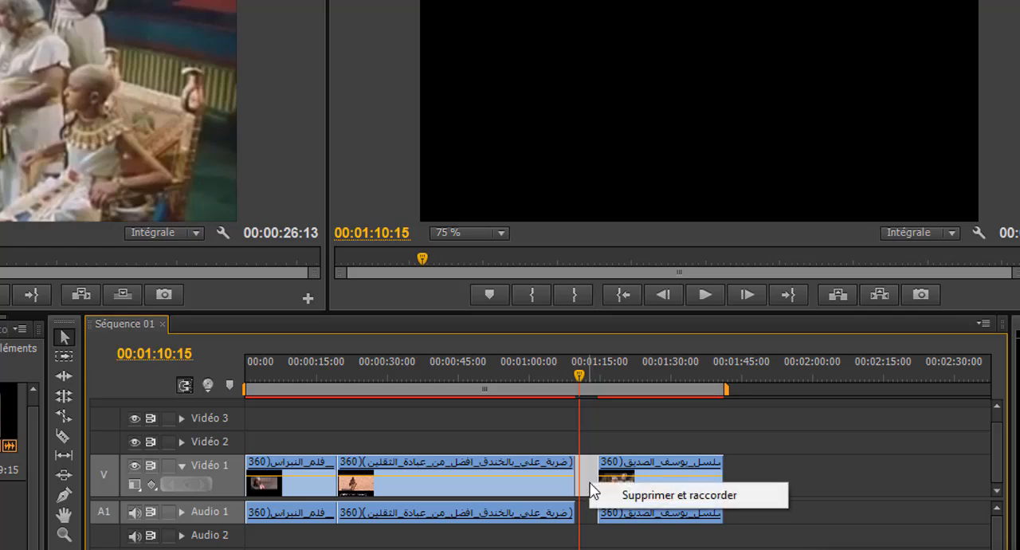
left_click(661, 496)
left_click_drag(580, 374, 572, 375)
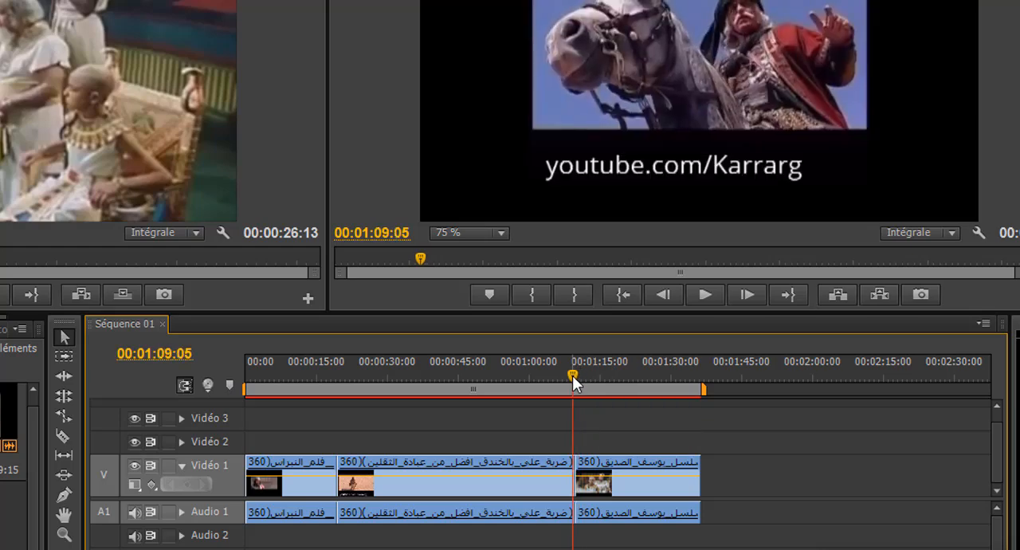
left_click(700, 302)
left_click(700, 302)
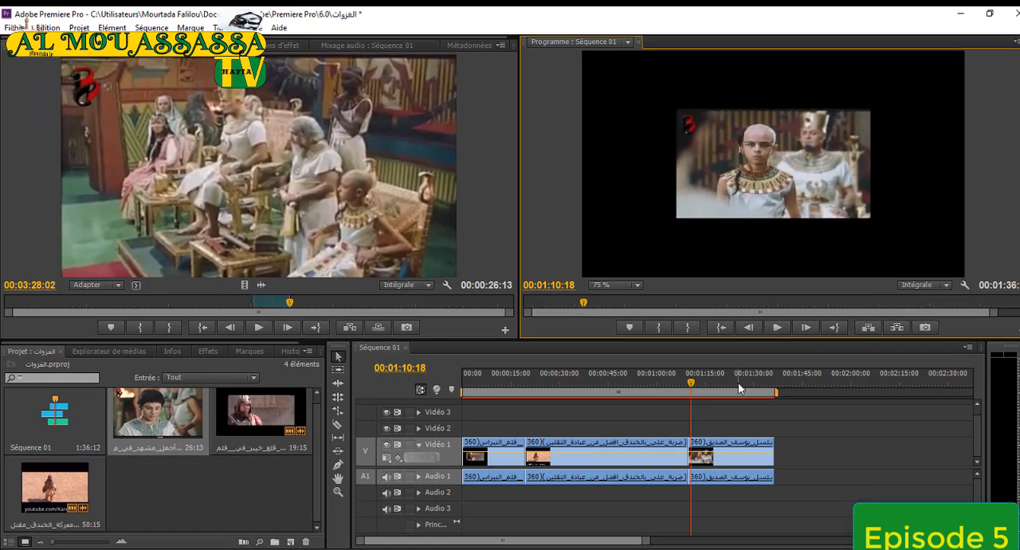
Delete all the clips from Séquence 01 and return the playhead to the start of the timeline.
left_click_drag(692, 382, 480, 398)
left_click(690, 389)
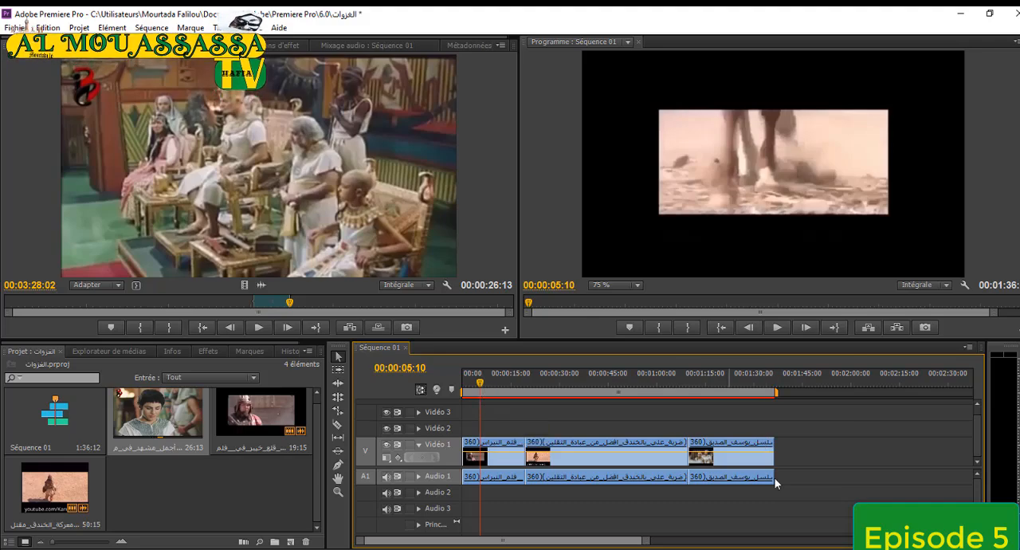
left_click_drag(822, 469, 467, 472)
key("Delete")
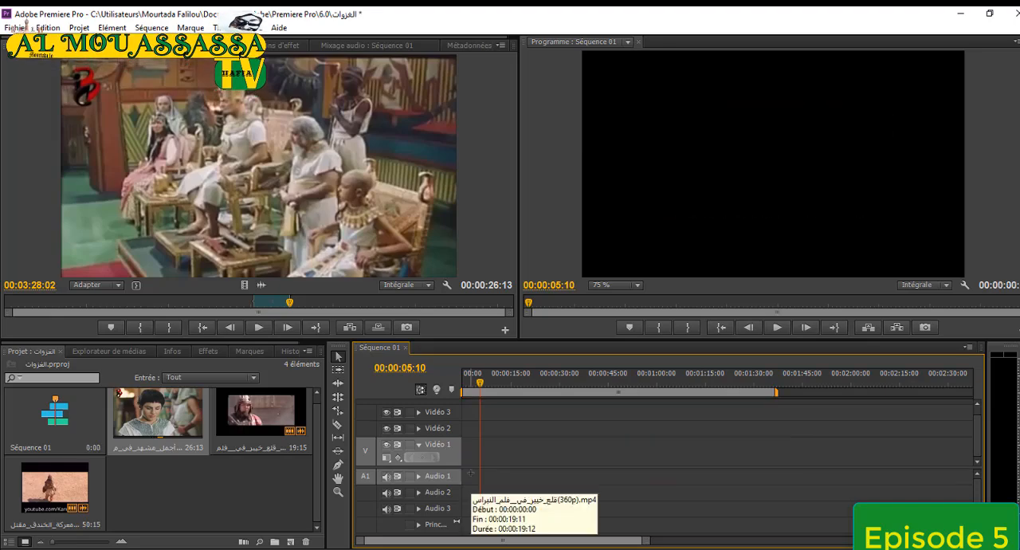
left_click(456, 388)
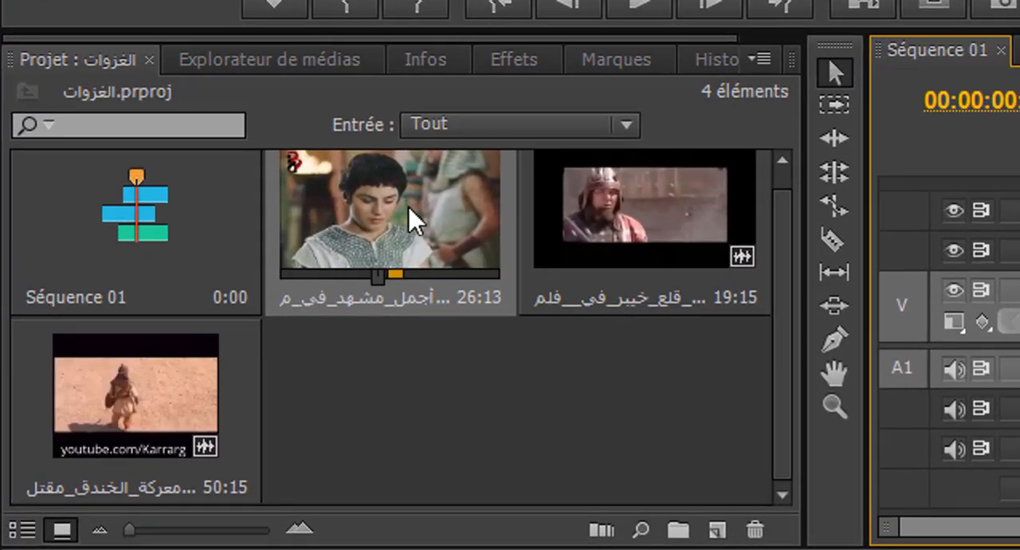
Mark new ranges on the project thumbnails: 2:58:12 of معركة_الخندق, 1:52:29 of قلع_خيبر and 1:18:03 of أجمل_مشهد.
left_click(374, 283)
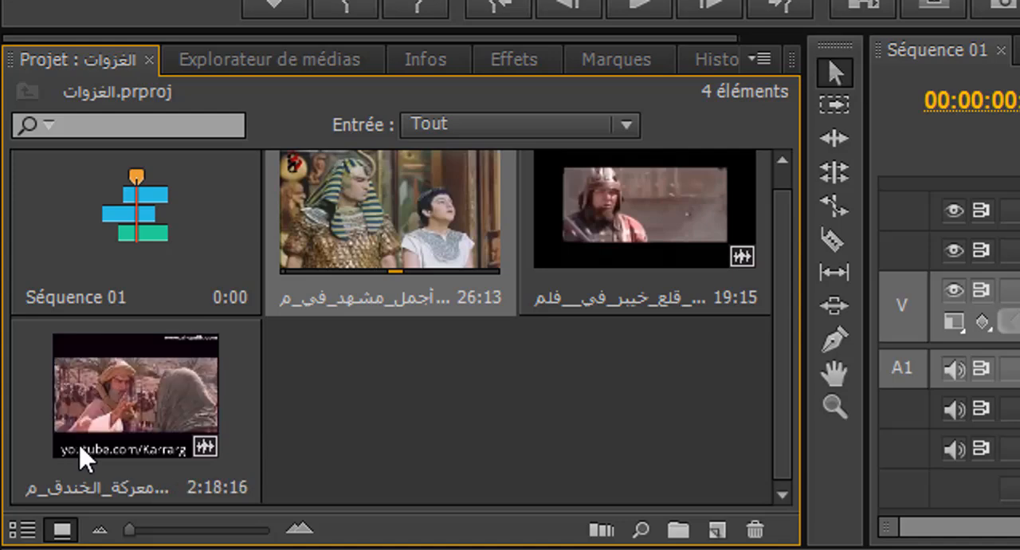
left_click(109, 432)
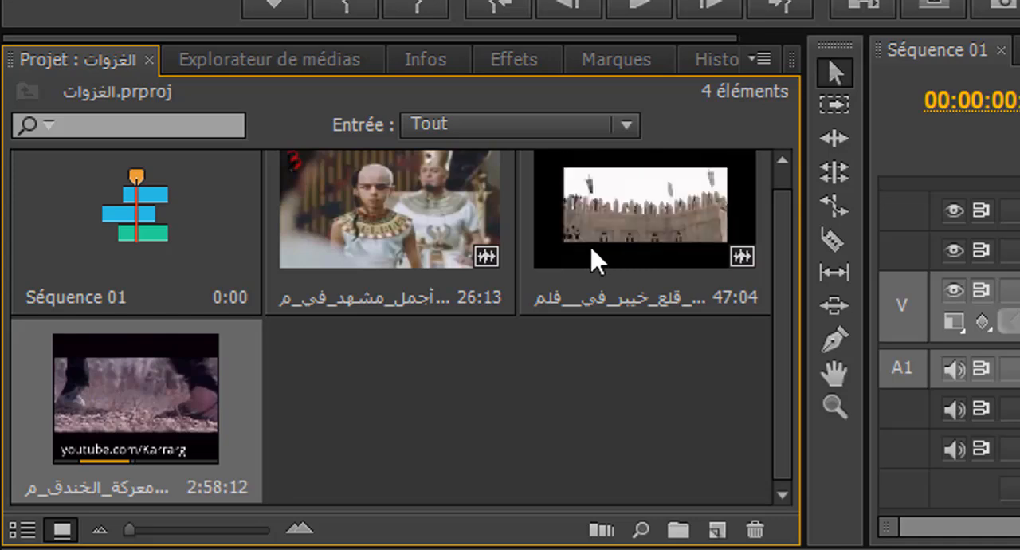
left_click(641, 249)
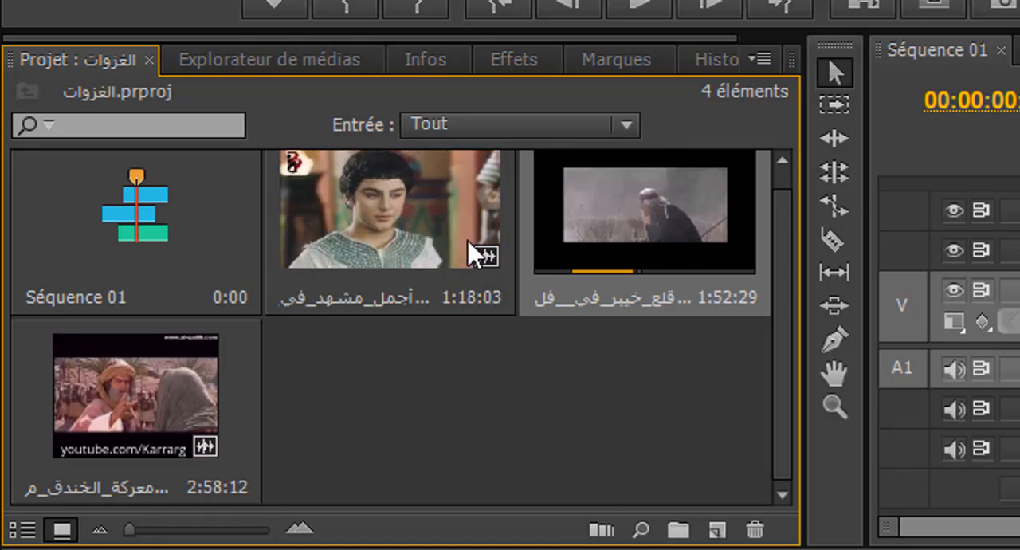
left_click(416, 231)
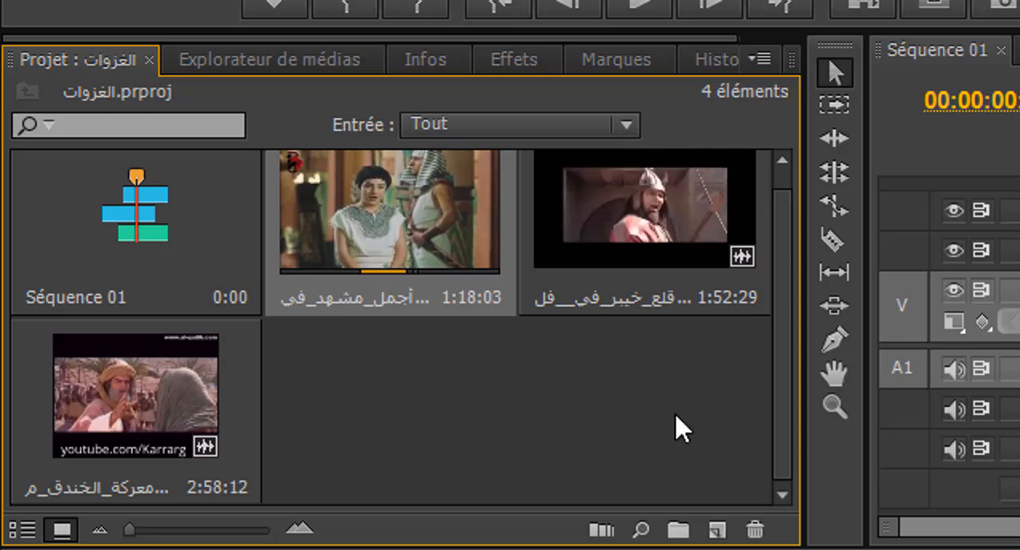
Delete Séquence 01 from the project.
left_click_drag(675, 414, 144, 247)
left_click(143, 246)
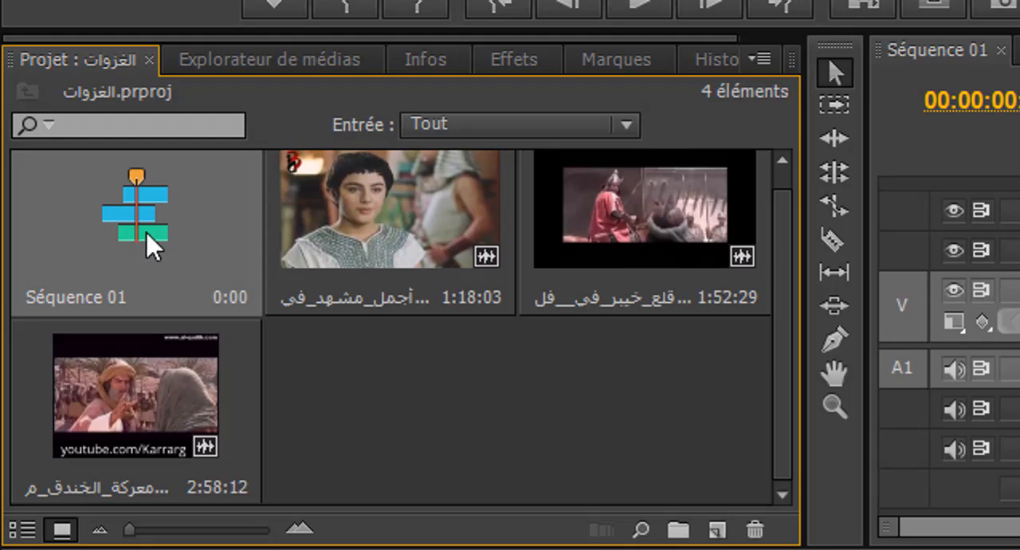
right_click(146, 233)
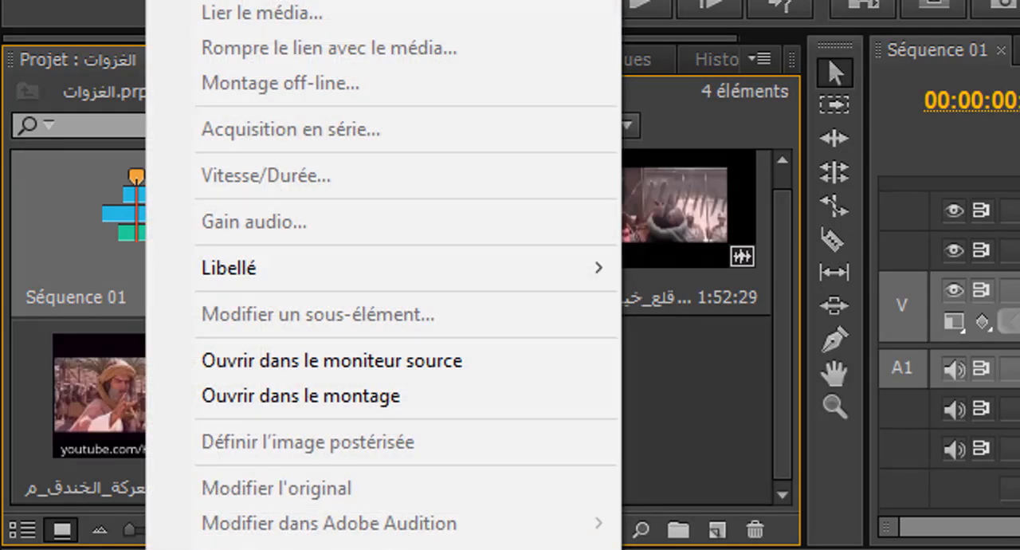
left_click(231, 1)
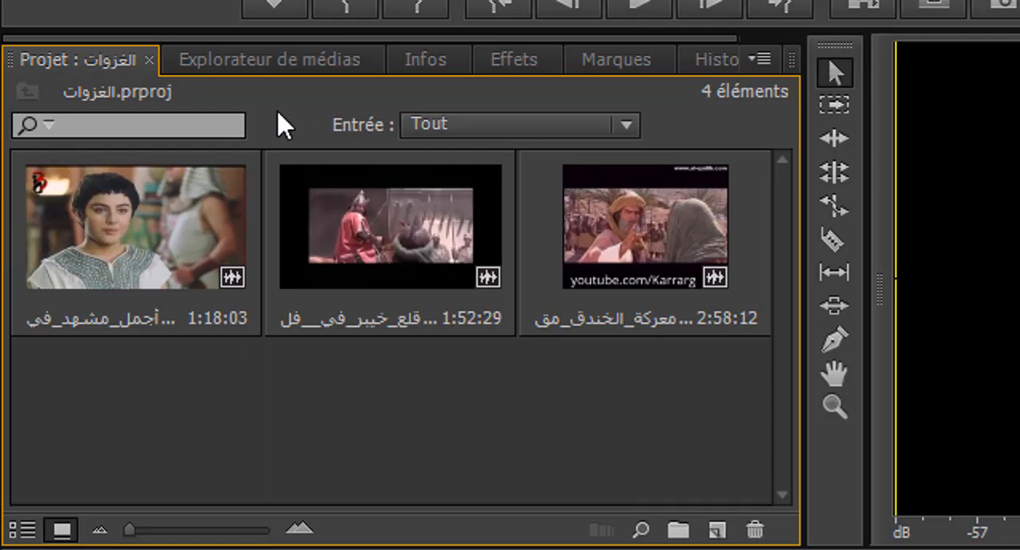
Undo the recent project changes until Séquence 01 is back in the project, leaving no item selected.
key("ctrl+z")
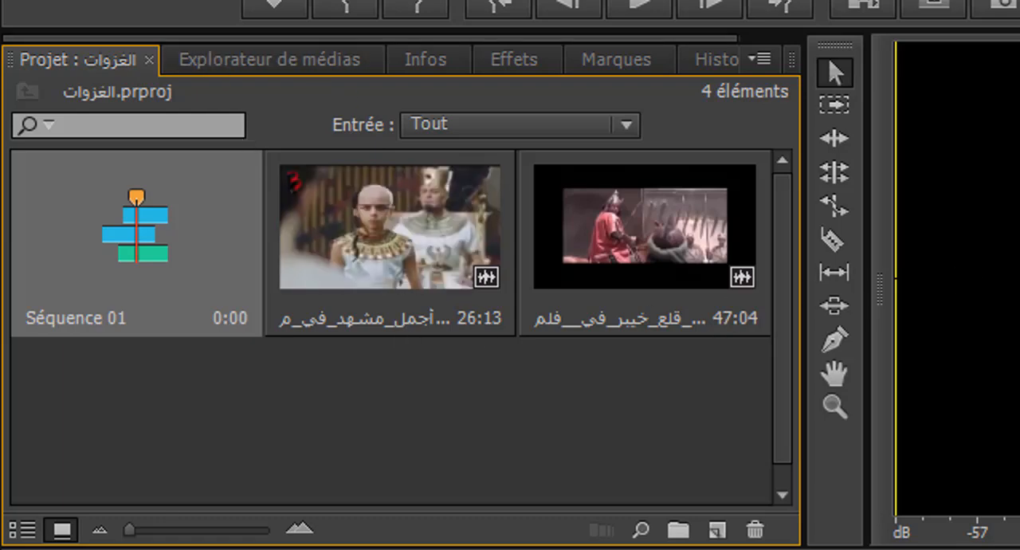
key("ctrl+a")
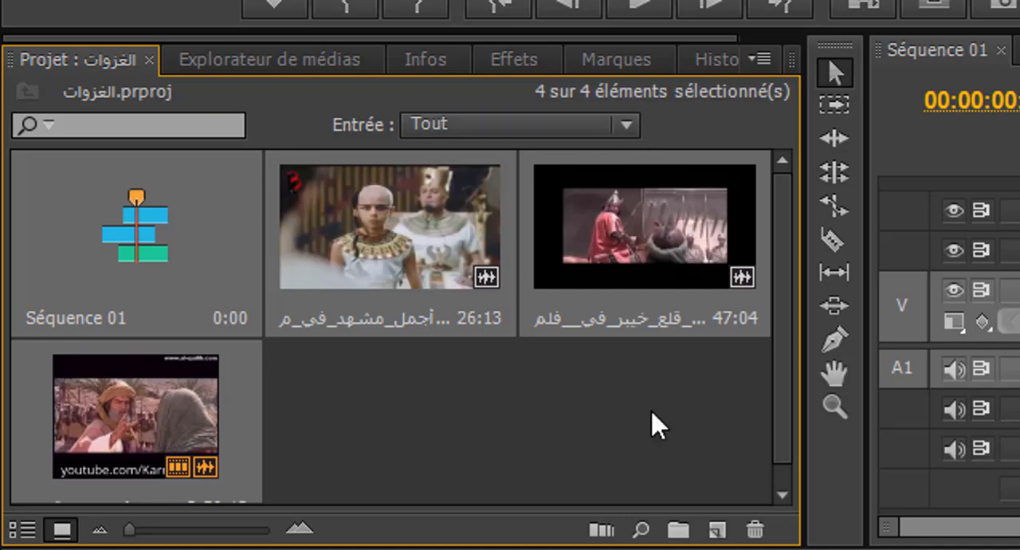
left_click(412, 355)
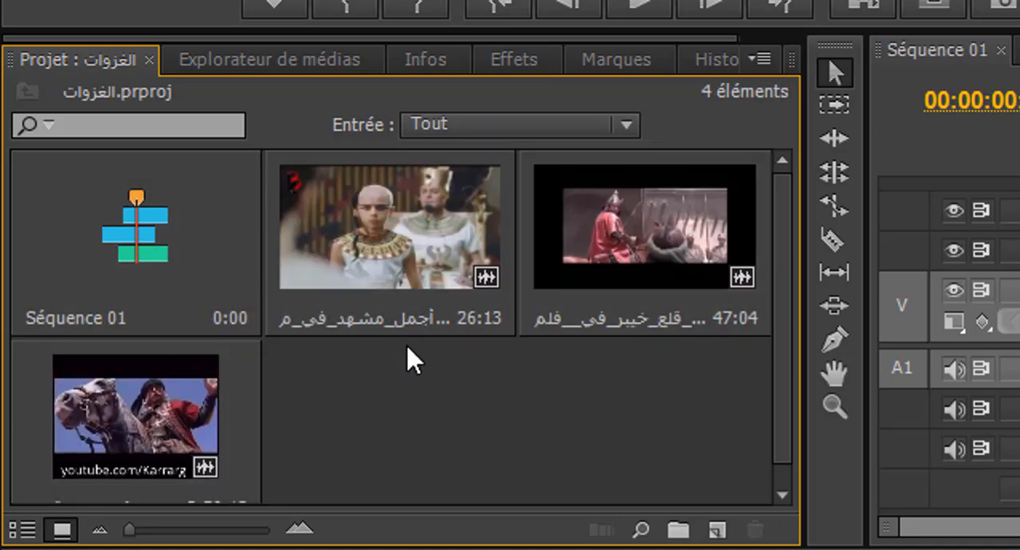
Automate all the project clips to Séquence 01 in selection order, placed sequentially by overlay with a 25-frame overlap and default audio and video transitions.
left_click_drag(26, 394, 653, 230)
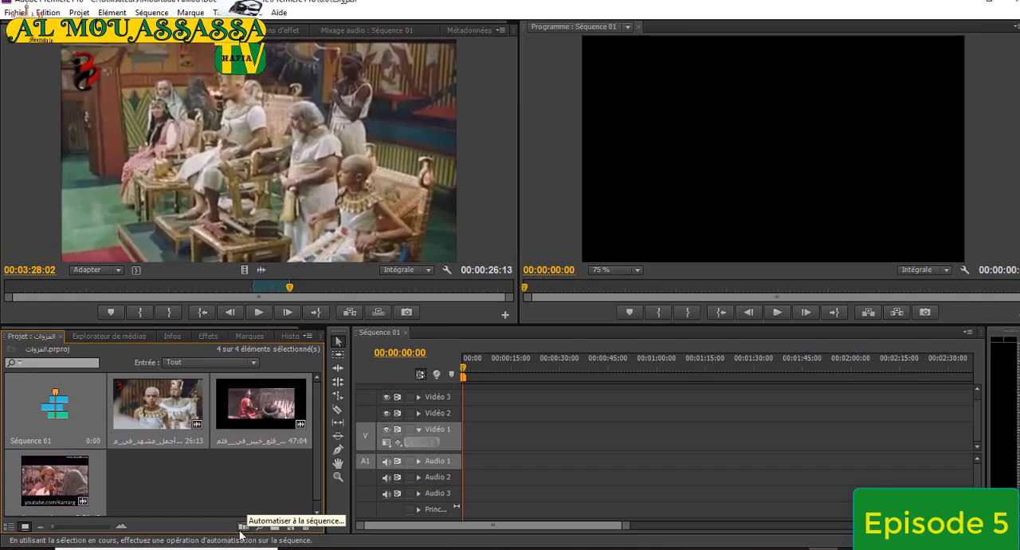
left_click(244, 528)
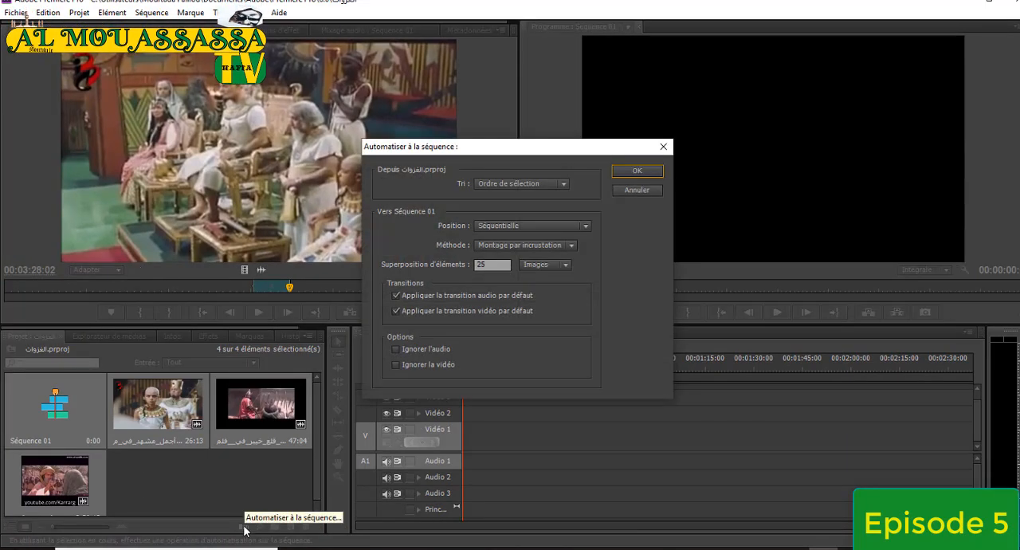
left_click(564, 184)
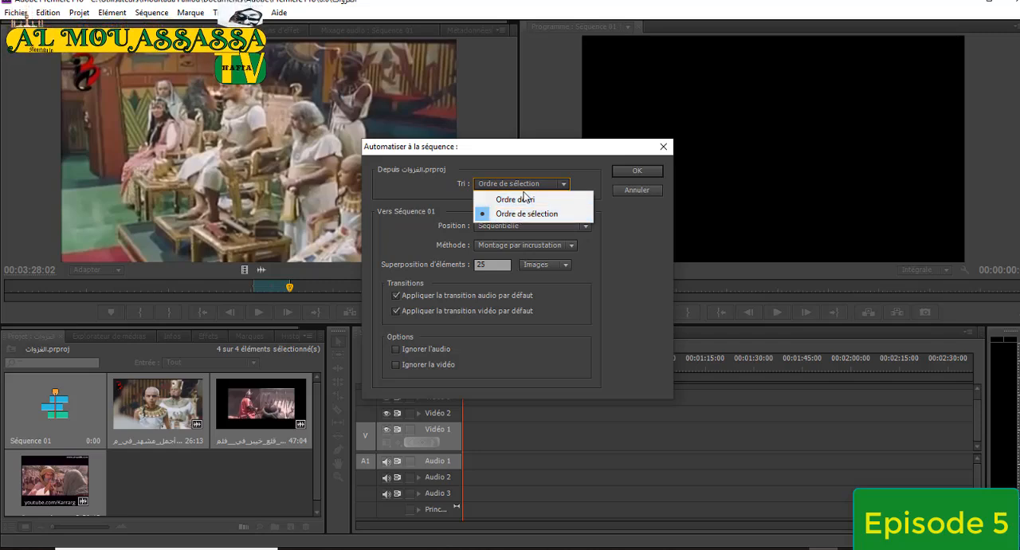
left_click(615, 283)
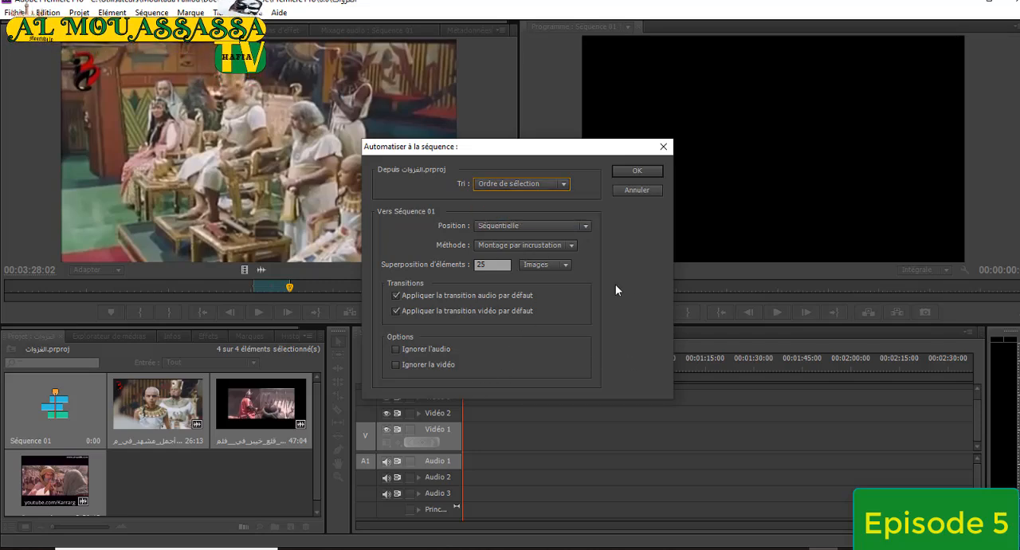
left_click(635, 171)
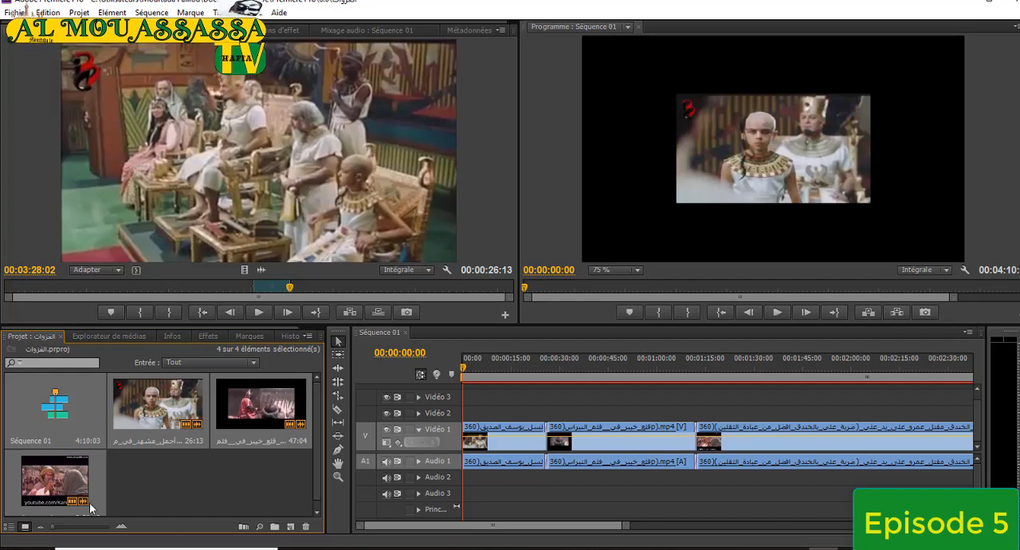
Scrub through the first clip and play across its transition into the second clip to check it.
left_click_drag(464, 368, 490, 377)
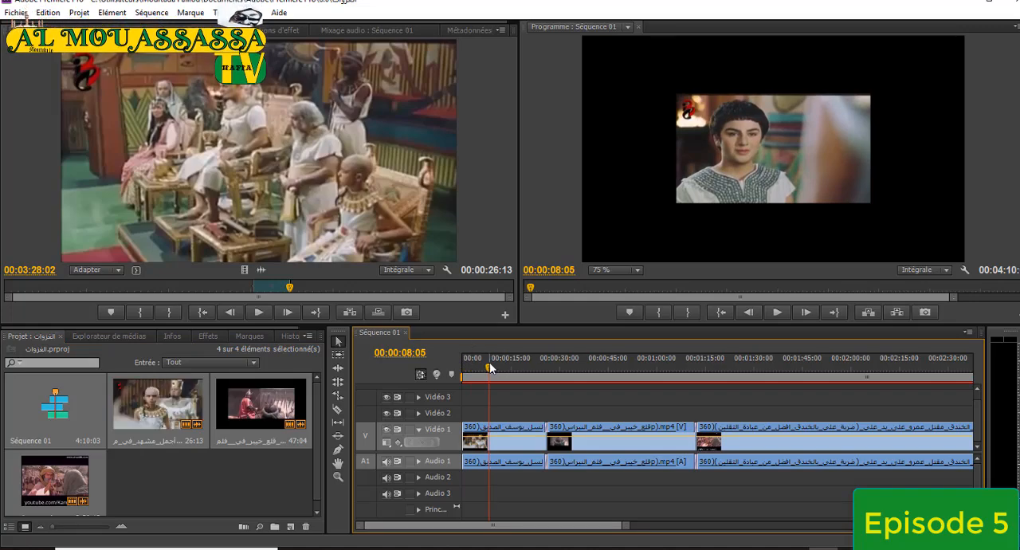
left_click_drag(489, 365, 546, 377)
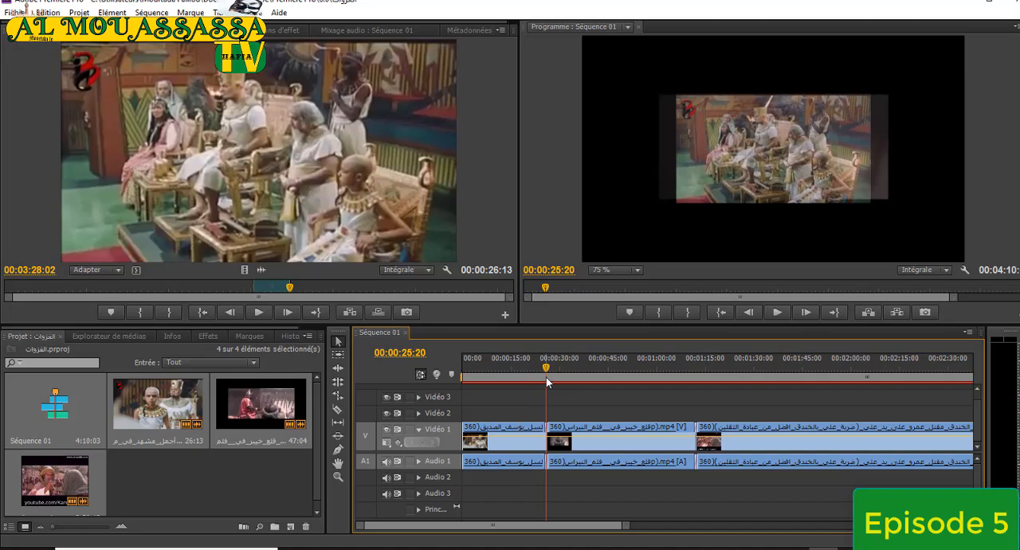
left_click(780, 312)
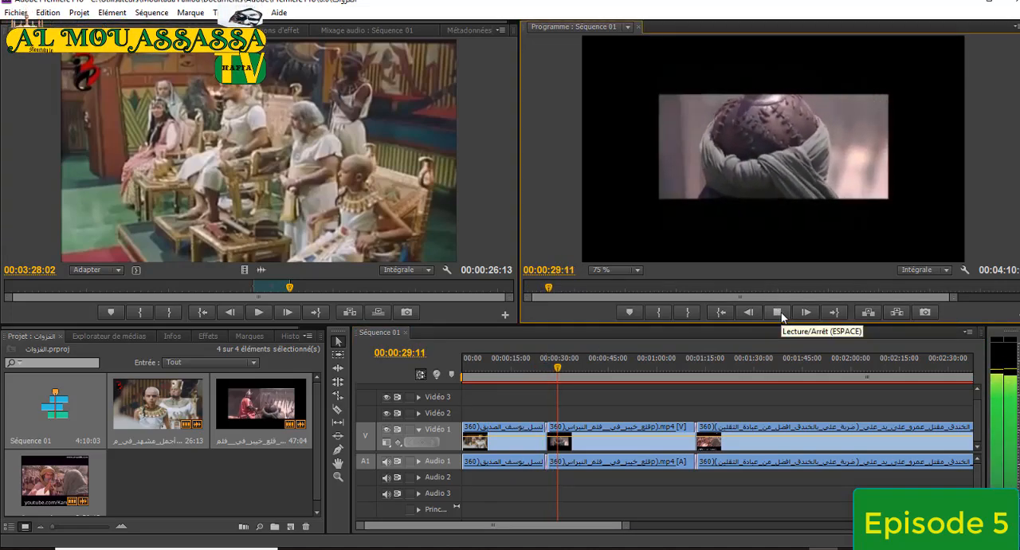
left_click(781, 314)
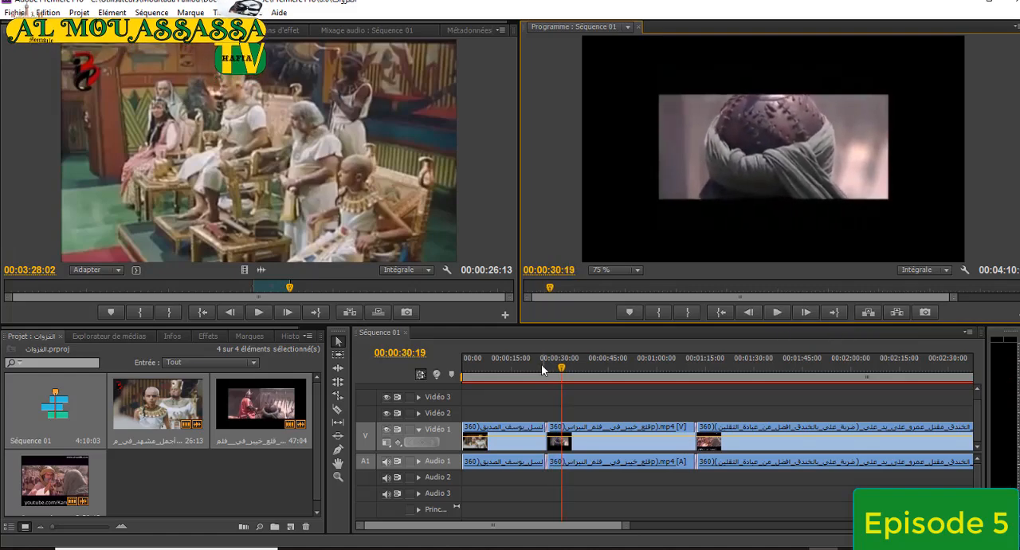
Play across the transition between the second and third clips in the sequence to check it.
left_click_drag(562, 369, 694, 368)
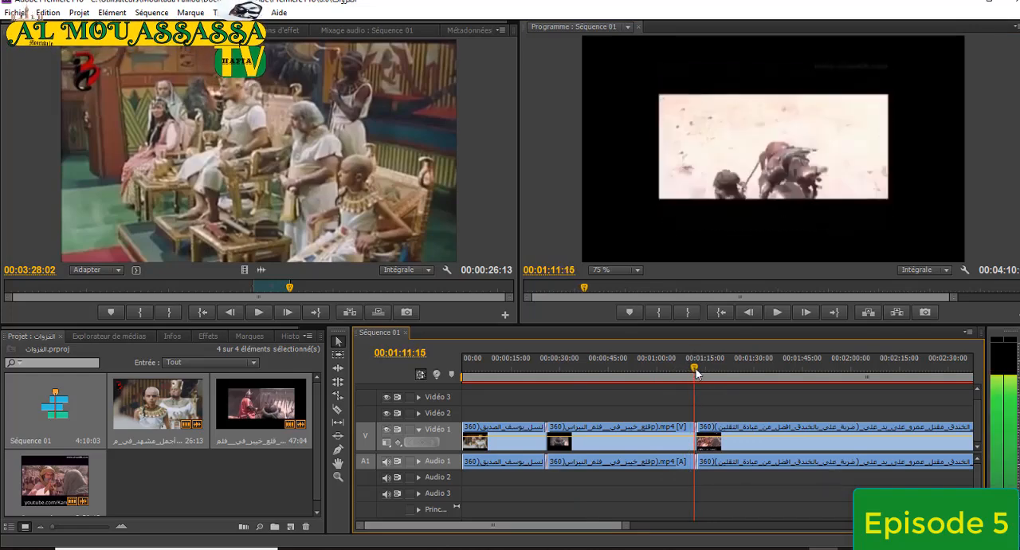
left_click(779, 312)
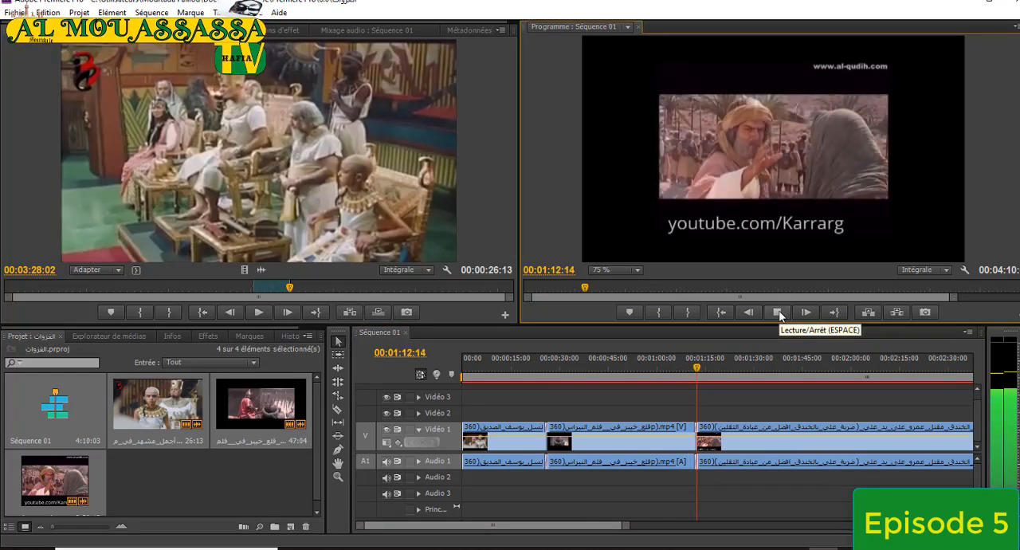
left_click(779, 311)
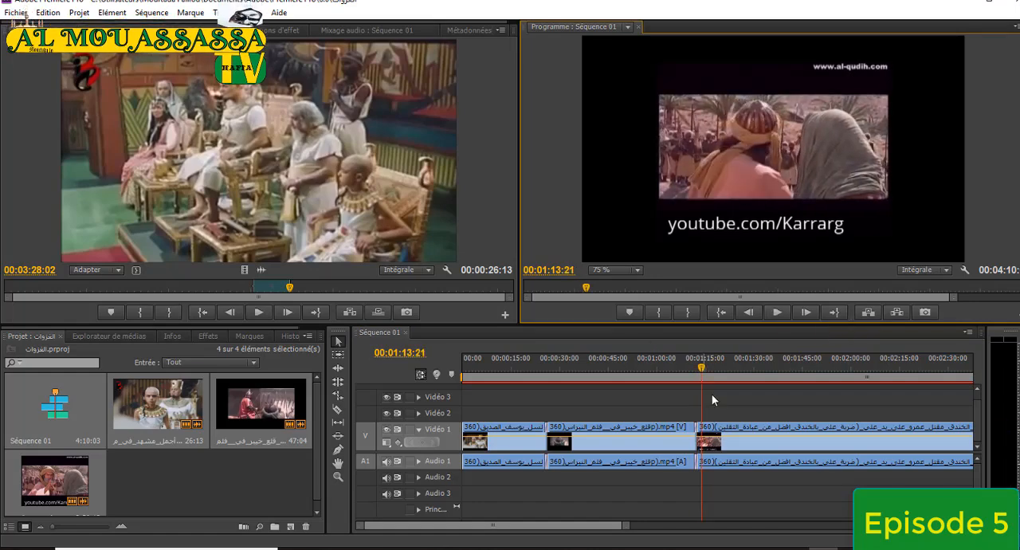
left_click(693, 369)
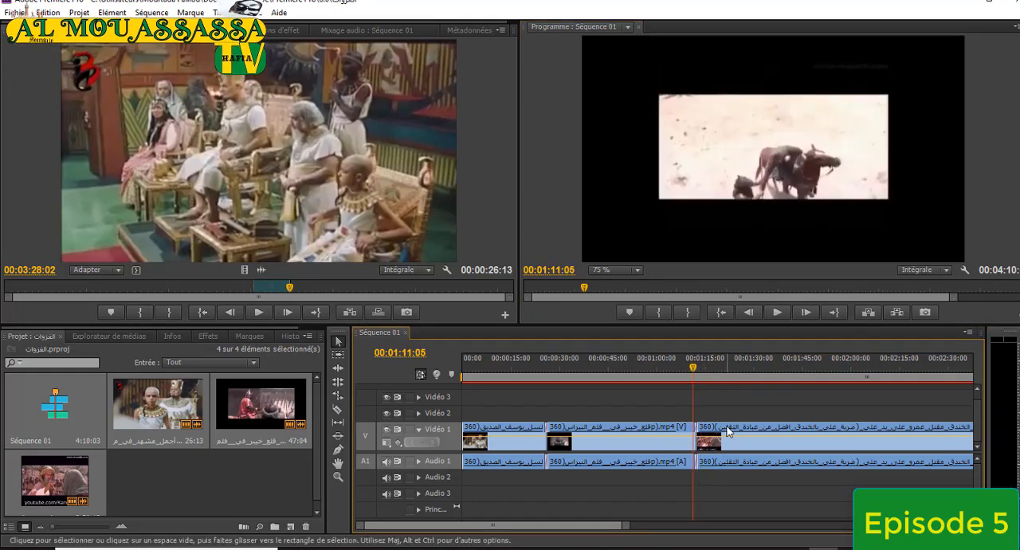
Delete all the automatically assembled clips from Séquence 01.
left_click_drag(626, 530, 778, 532)
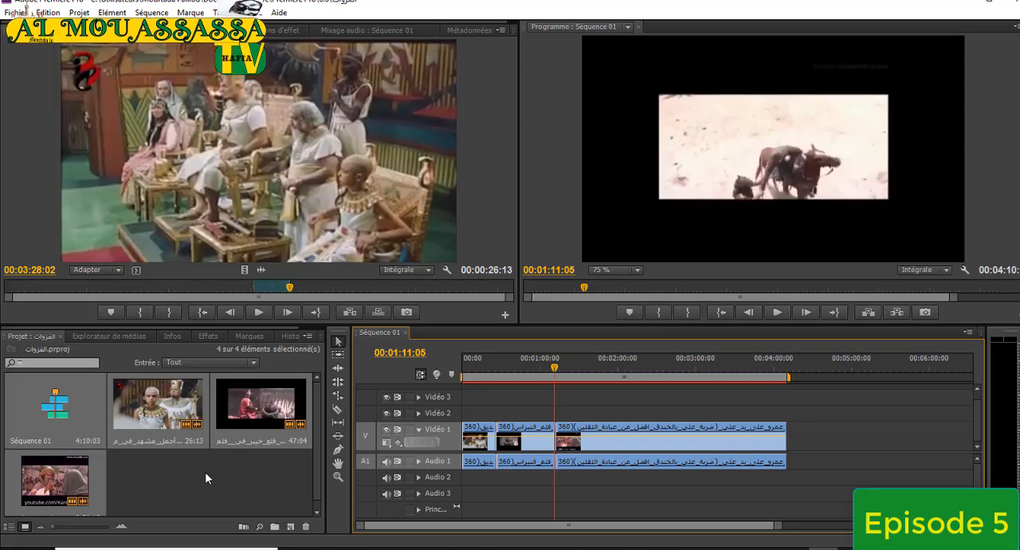
left_click_drag(809, 429, 453, 442)
key("Delete")
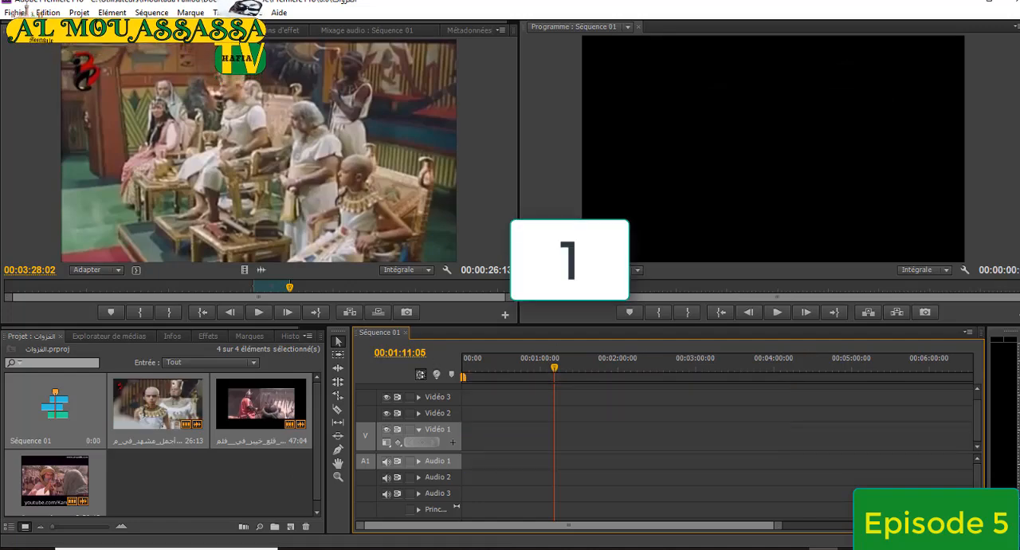
Place the أجمل_مشهد, قلع_خيبر and معركة_الخندق excerpts end to end on Vidéo 2 and Audio 2, keeping the existing sequence settings.
left_click_drag(134, 421, 525, 424)
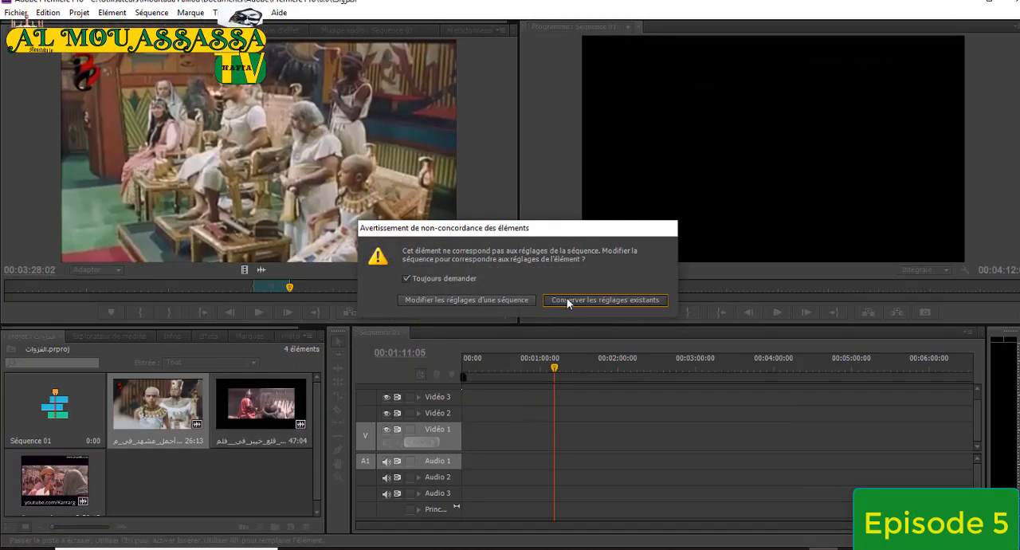
left_click(566, 299)
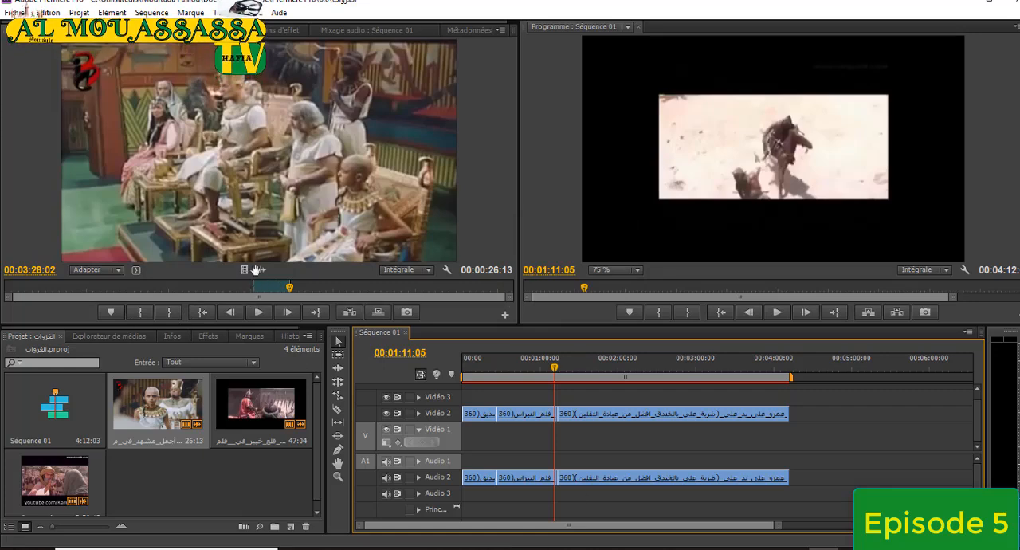
Try adding only the video of the أجمل_مشهد excerpt after the others on Vidéo 2, undo it, and place the excerpt with its audio there.
left_click_drag(246, 271, 819, 426)
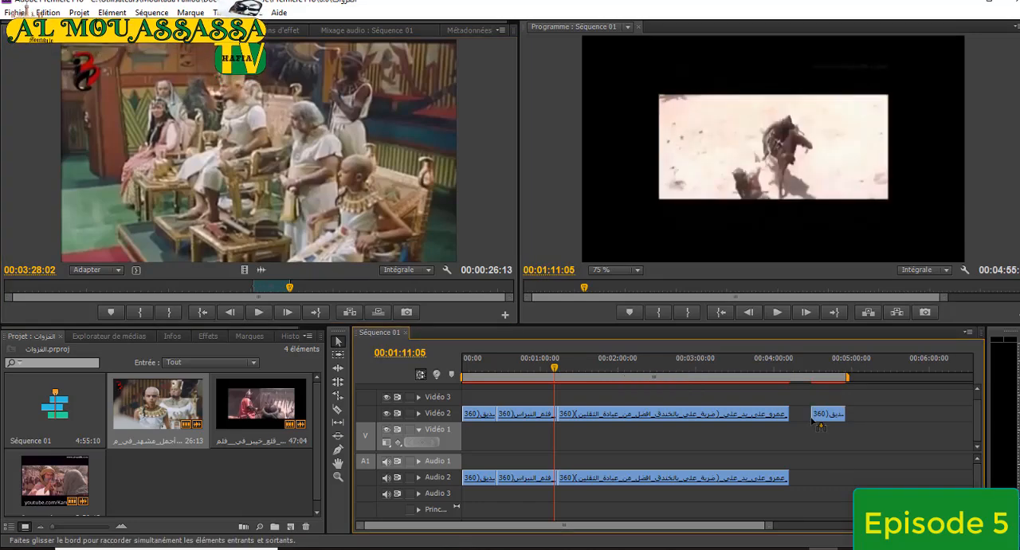
key("ctrl+z")
left_click_drag(254, 161, 813, 418)
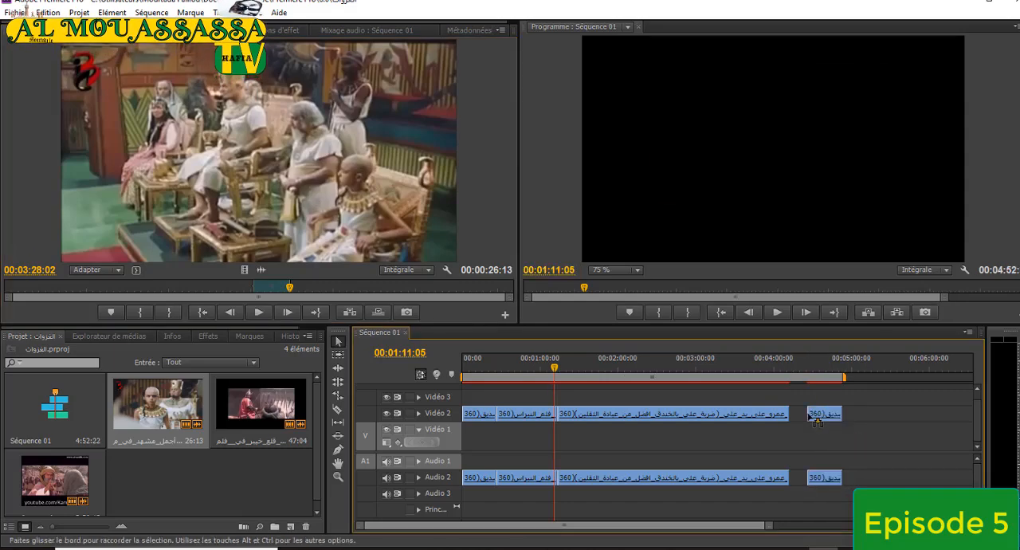
Clear the source clip's in and out points and mark a new range from 00:02:26:03 to 00:04:18:17.
right_click(269, 290)
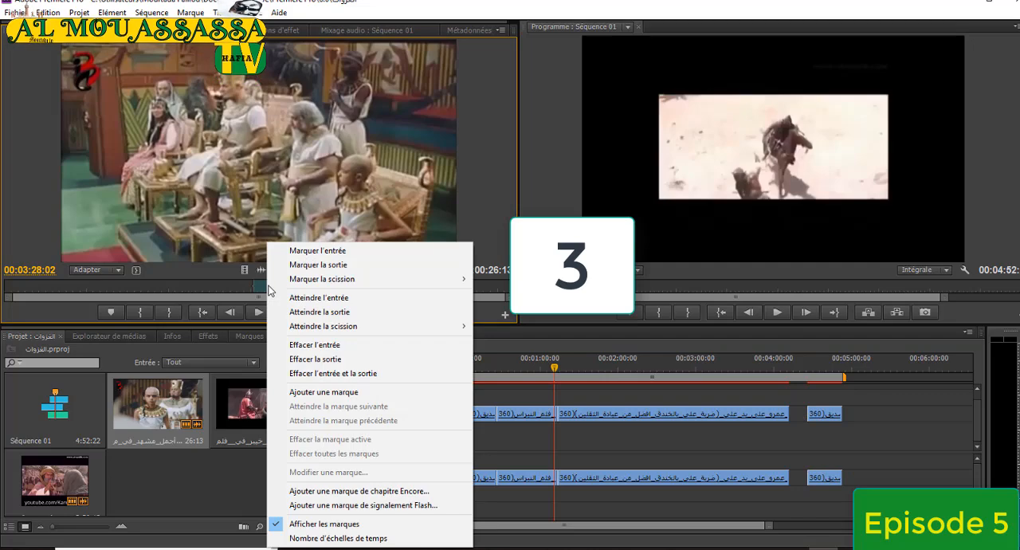
left_click(323, 373)
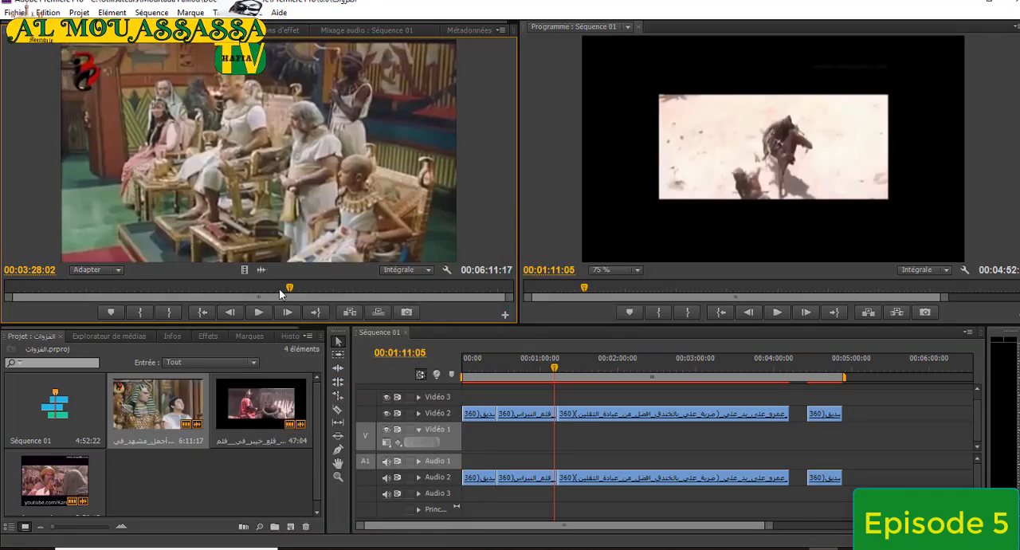
left_click_drag(290, 290, 204, 290)
key("i")
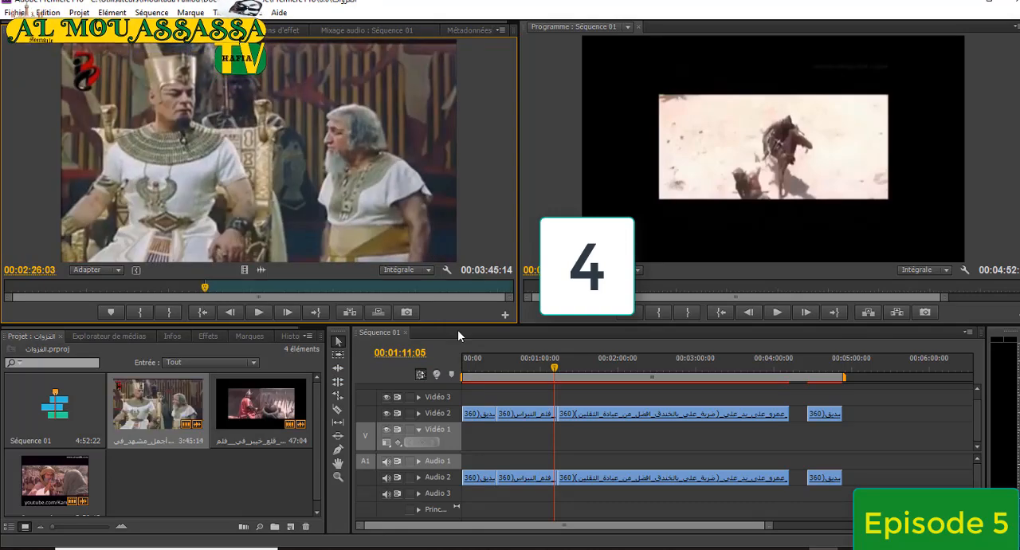
left_click_drag(207, 292, 359, 294)
key("o")
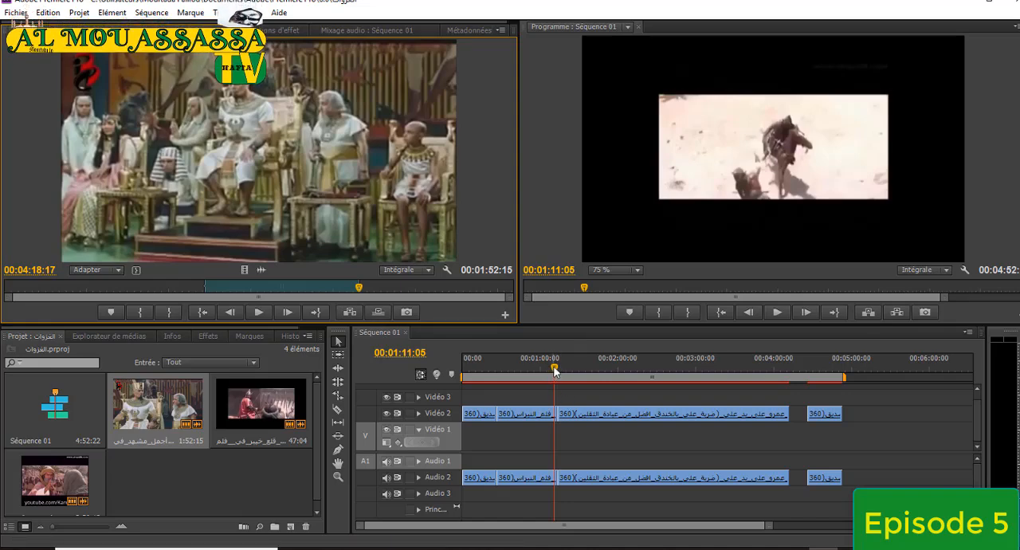
Insert the marked source excerpt into the sequence at 00:01:03:09 on Vidéo 1 and Audio 1, and scrub back into it to check it.
mouse_move(555, 370)
left_mouse_down()
mouse_move(581, 371)
mouse_move(537, 372)
mouse_move(576, 376)
mouse_move(531, 386)
mouse_move(579, 376)
mouse_move(544, 374)
left_mouse_up()
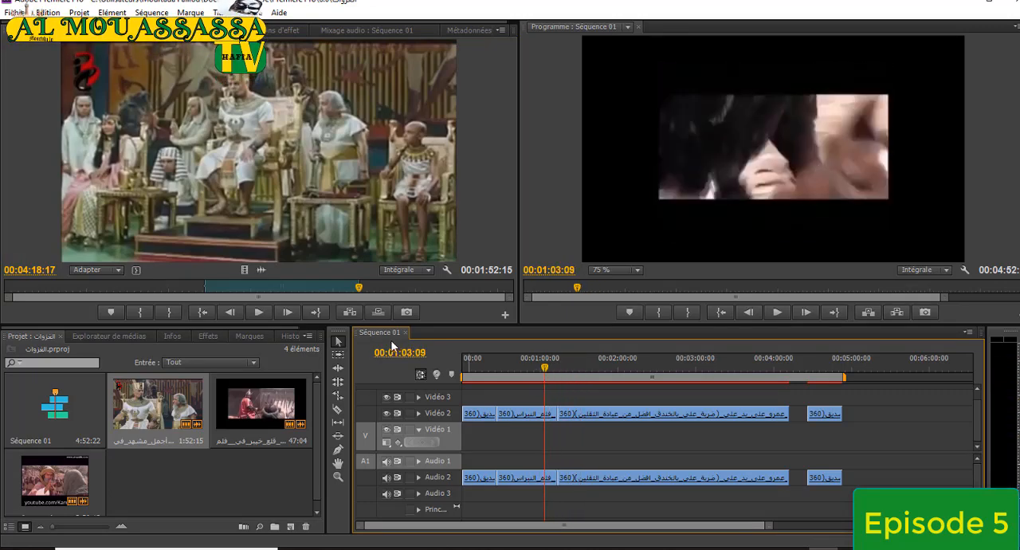
left_click(350, 314)
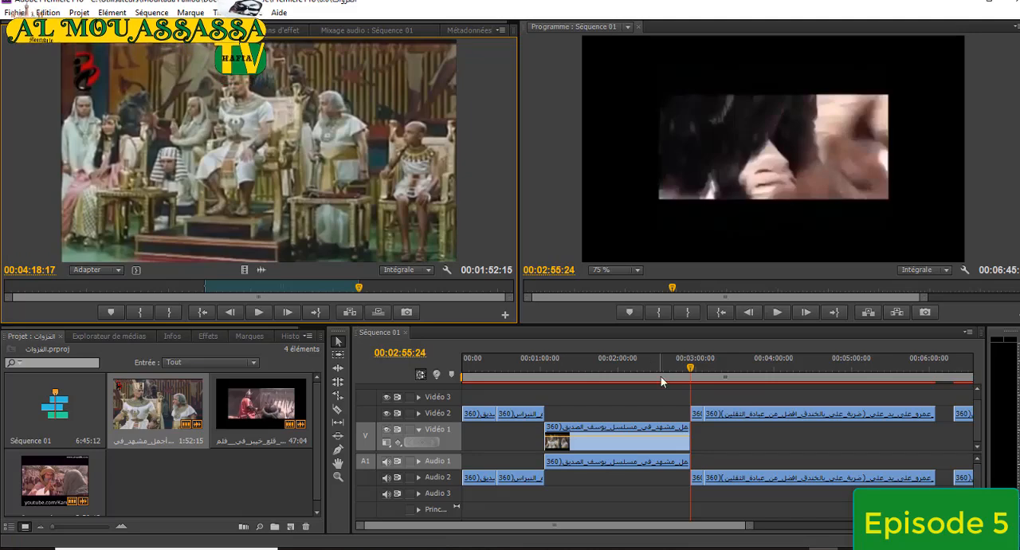
left_click_drag(690, 369, 643, 374)
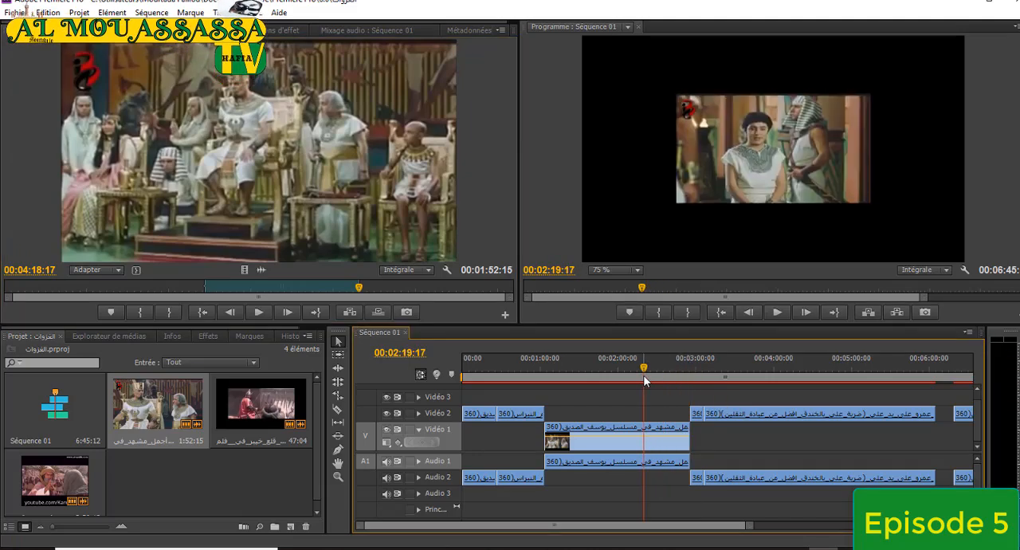